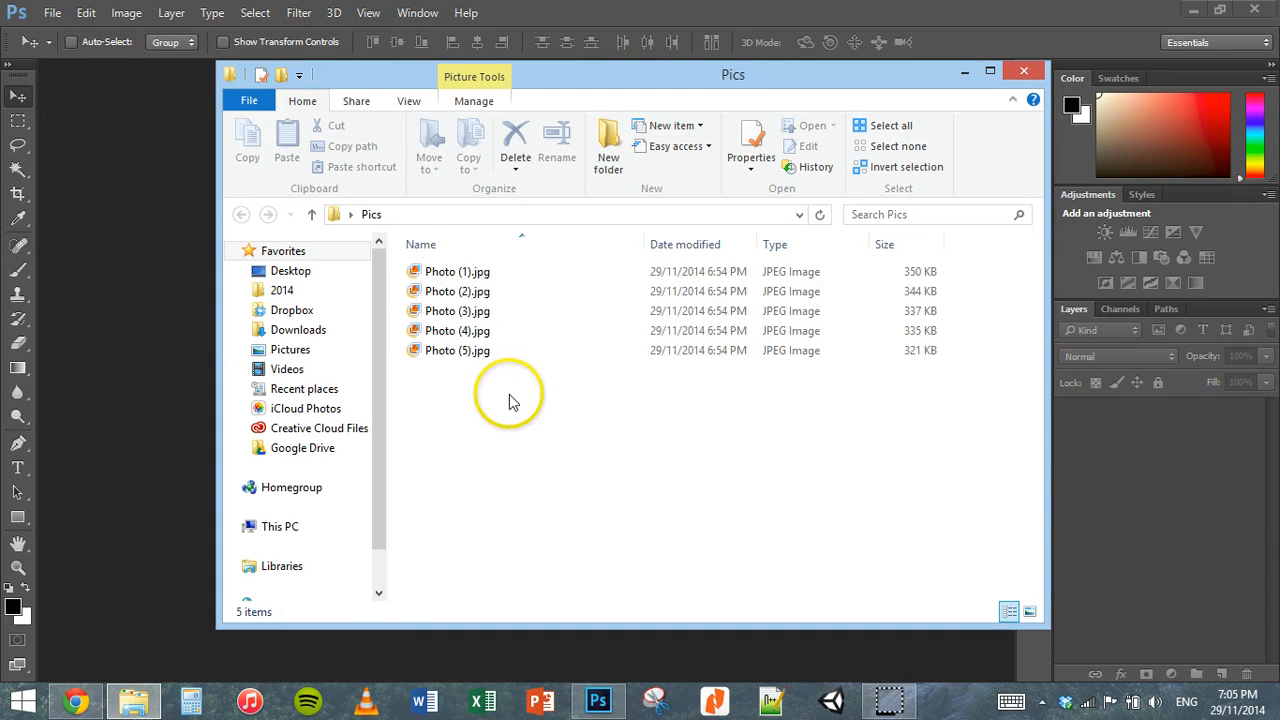
Step: Open the five images Photo (1).jpg to Photo (5).jpg from the Pics folder as separate documents in Photoshop
left_click_drag(508, 400, 451, 253)
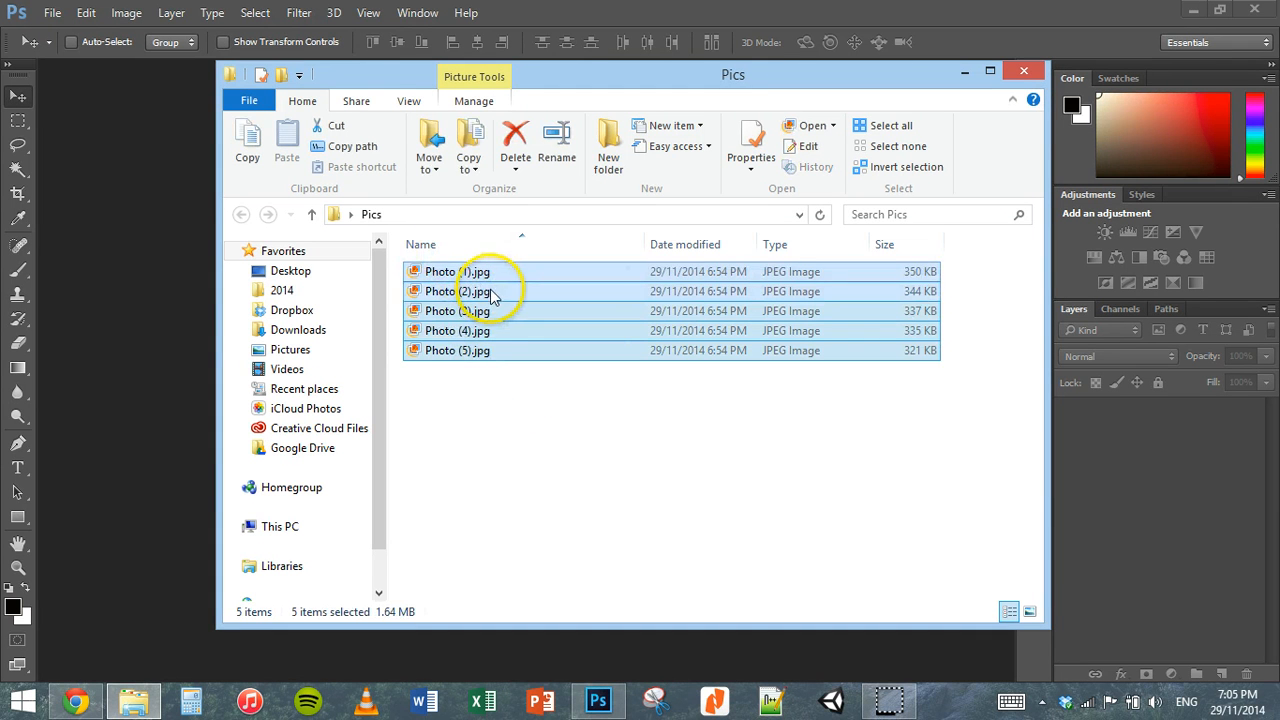
left_click_drag(488, 291, 153, 279)
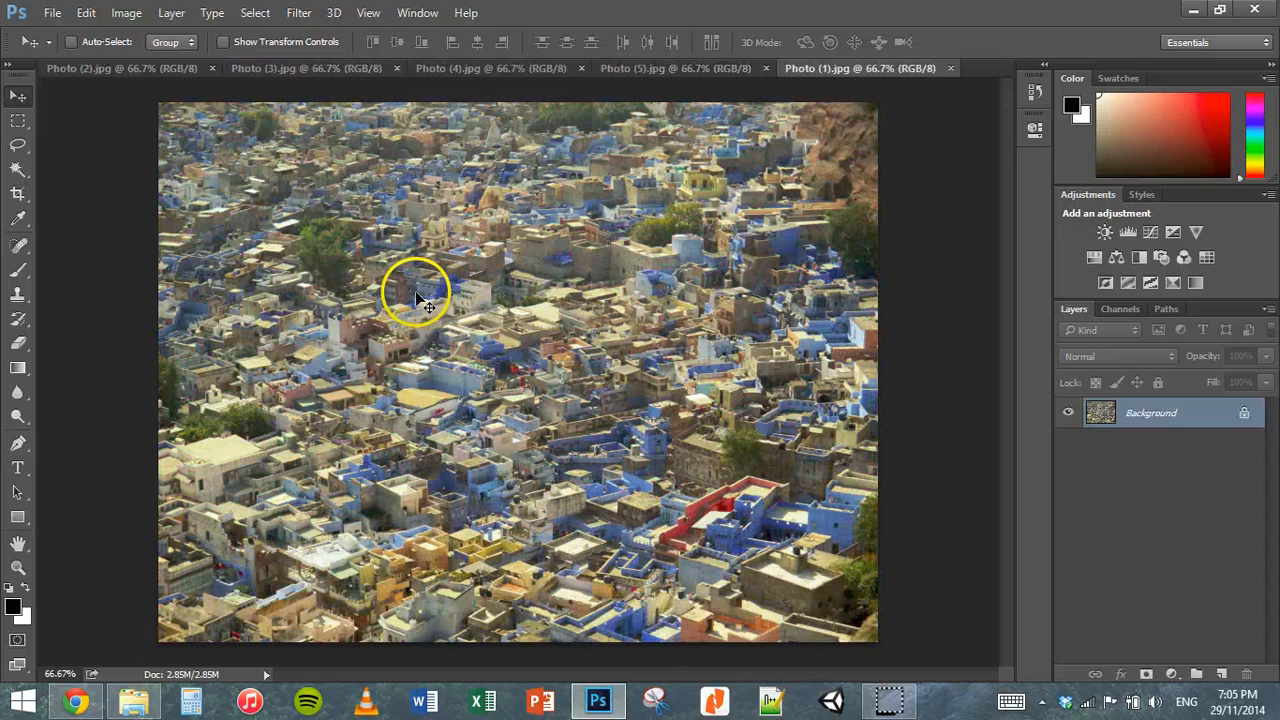
Step: View each of the five open photos to compare their colour versions, ending on Photo (1)
left_click(149, 70)
left_click(278, 70)
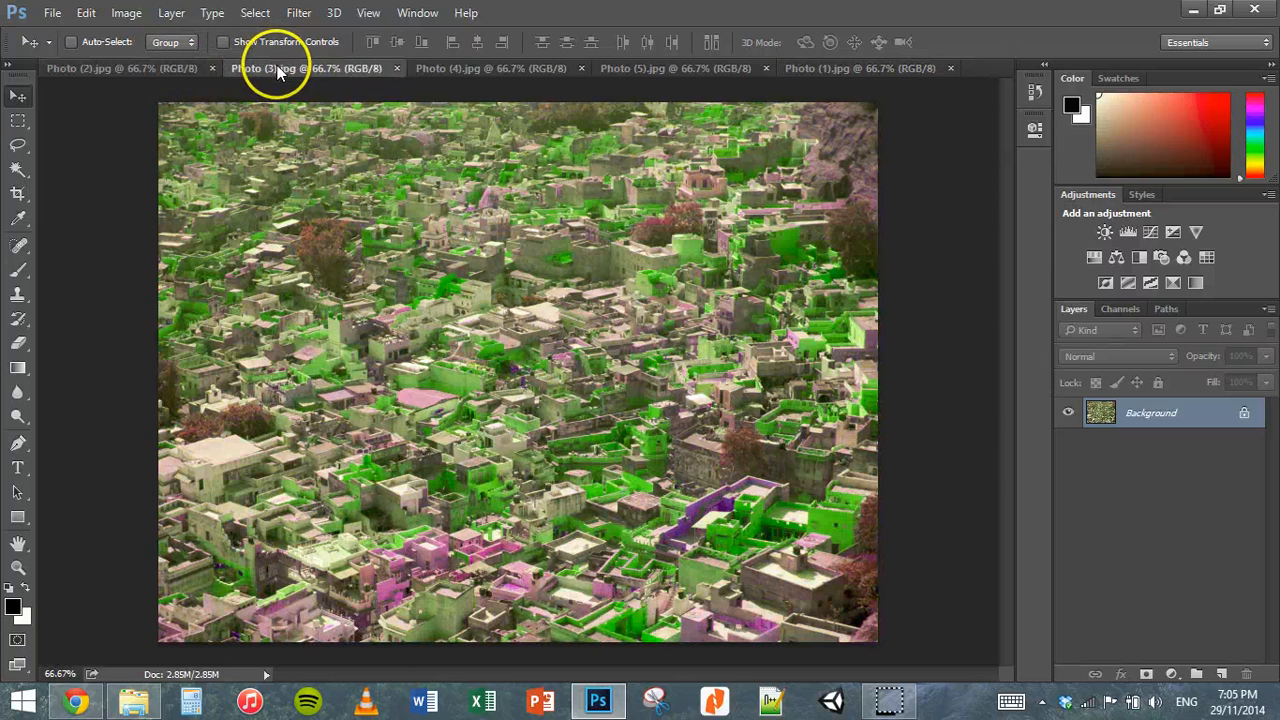
left_click(428, 70)
left_click(605, 70)
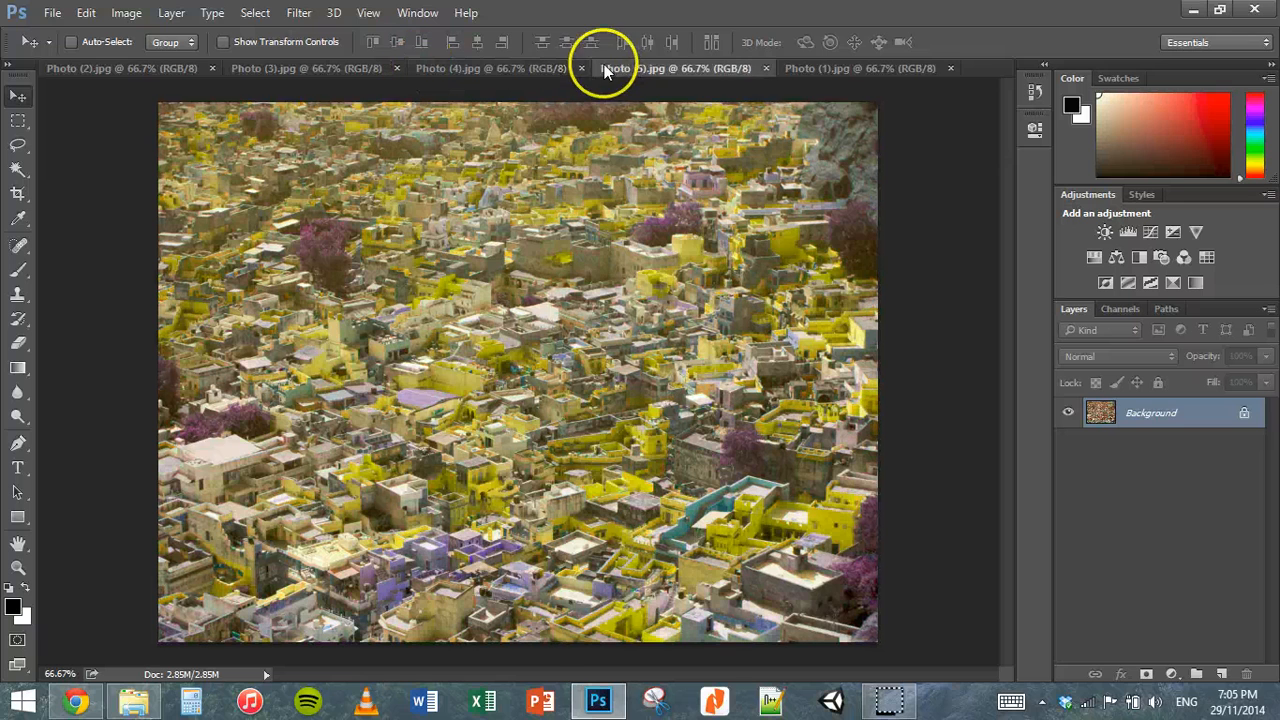
left_click(836, 68)
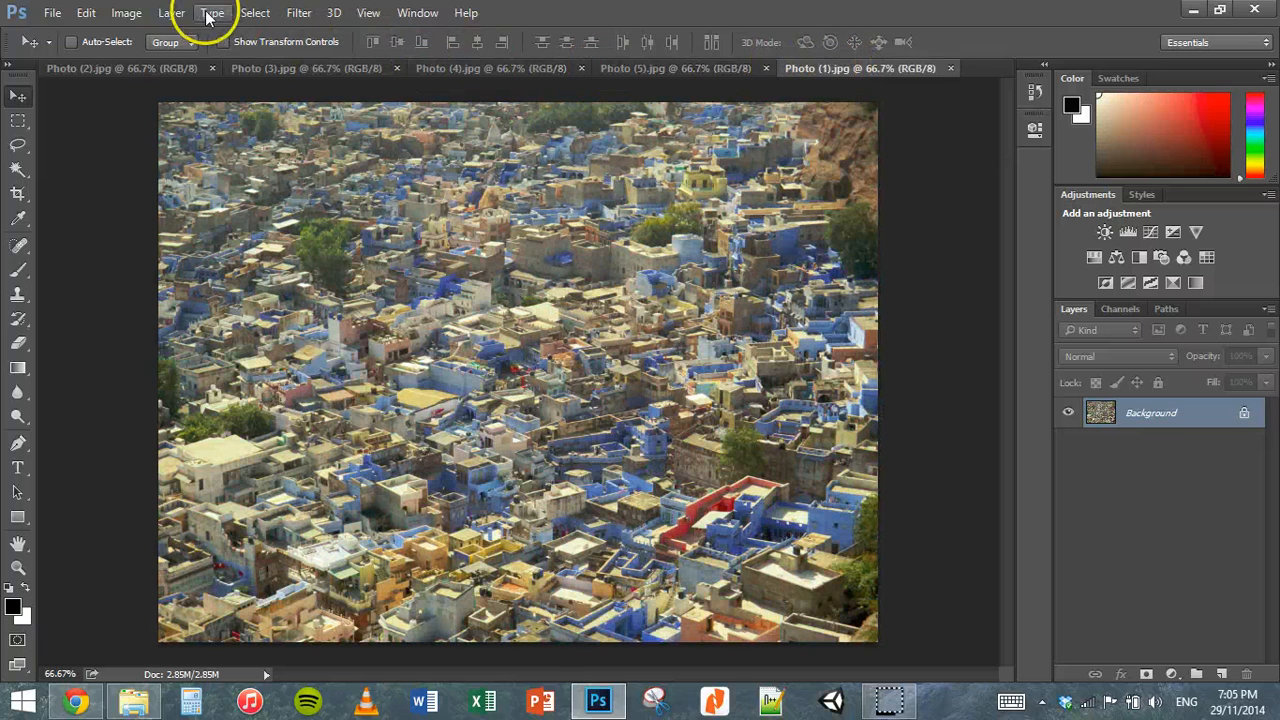
left_click(126, 13)
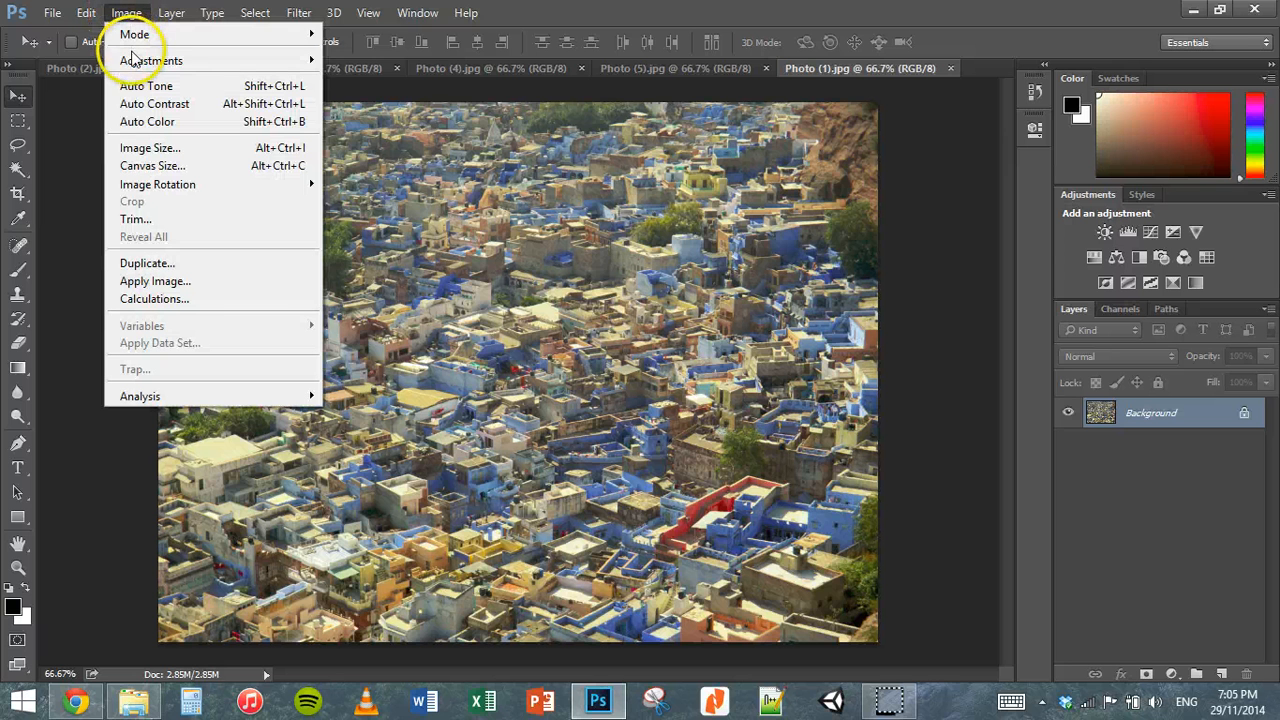
mouse_move(152, 63)
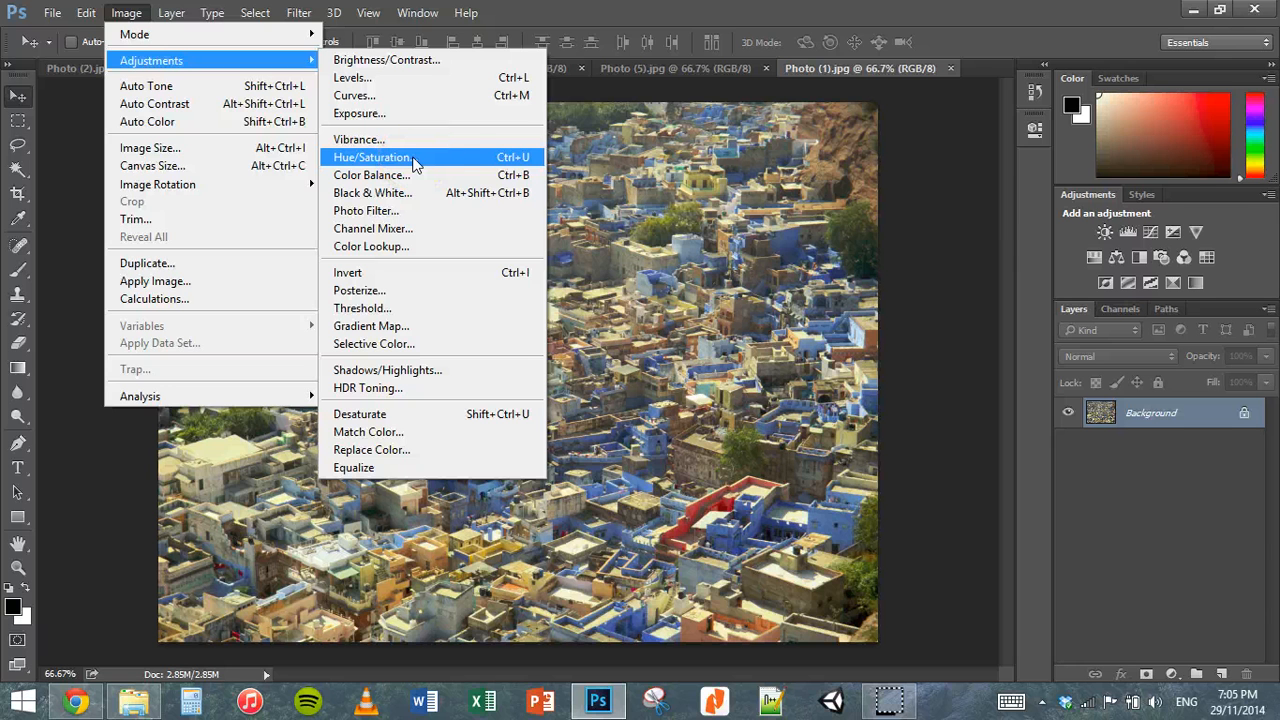
left_click(679, 212)
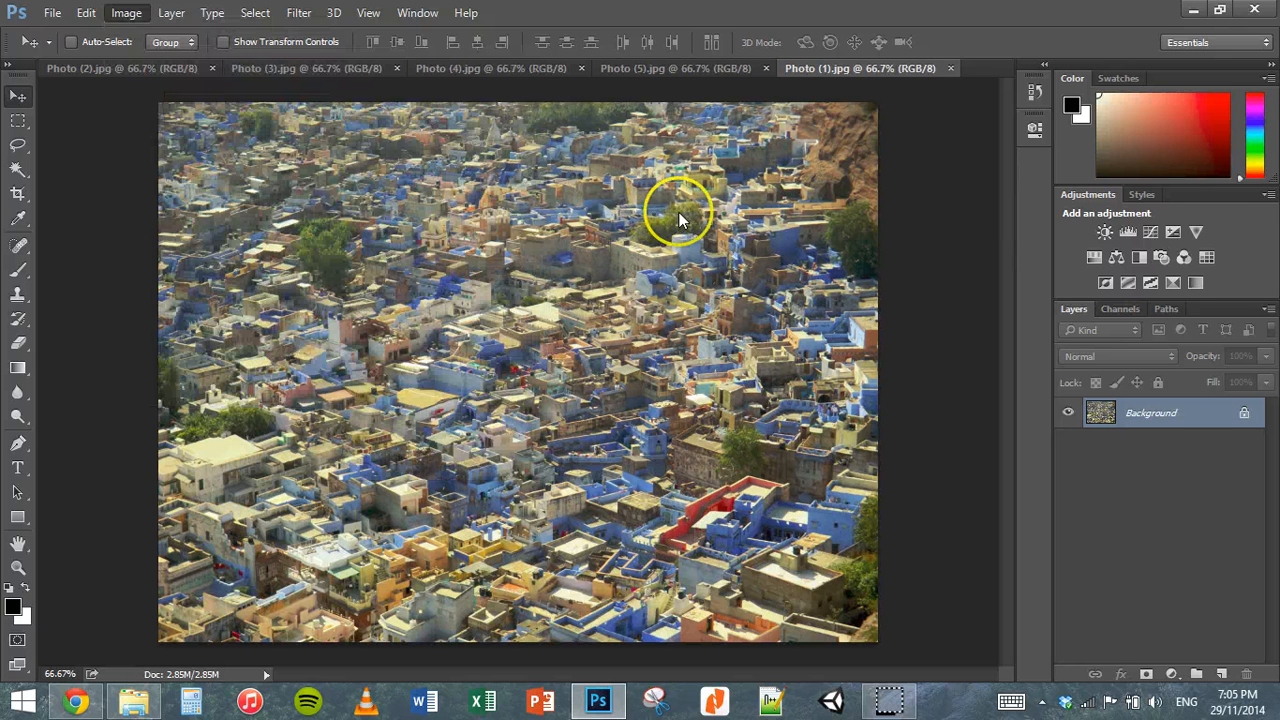
Step: Go through all the open photos again in both directions to examine their hue differences, ending on Photo (2)
left_click(153, 68)
left_click(310, 68)
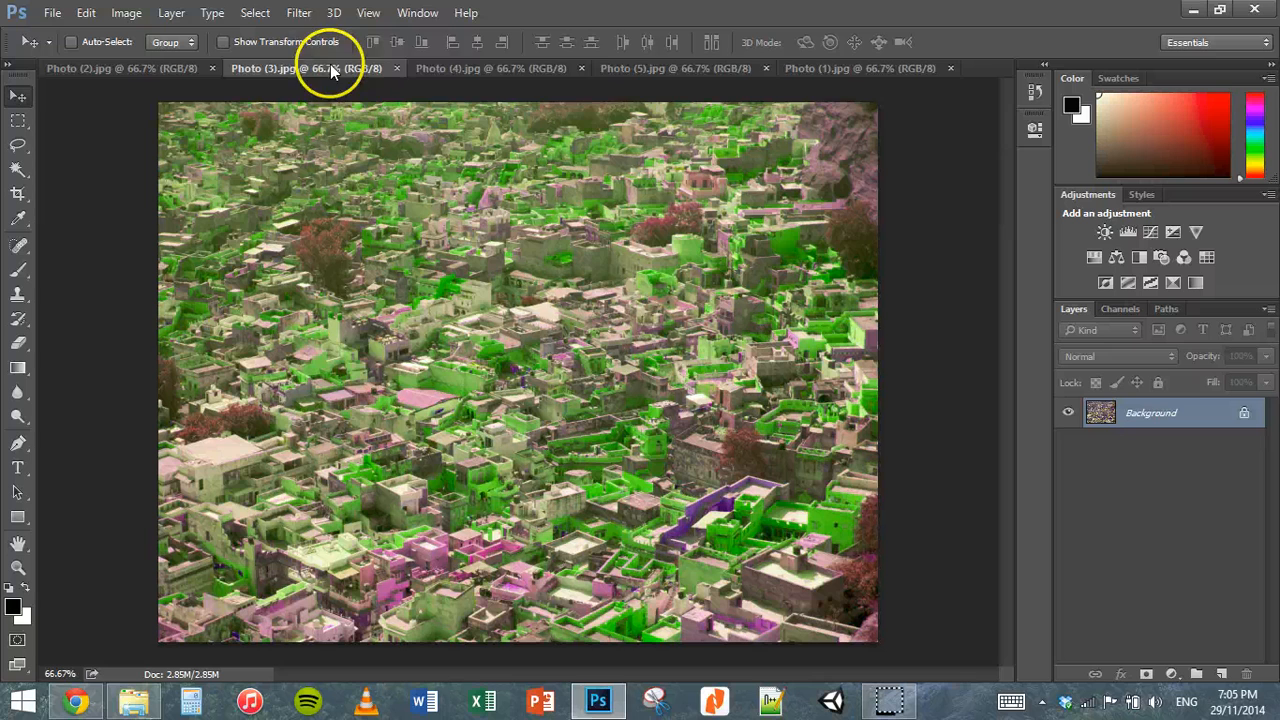
left_click(438, 68)
left_click(636, 66)
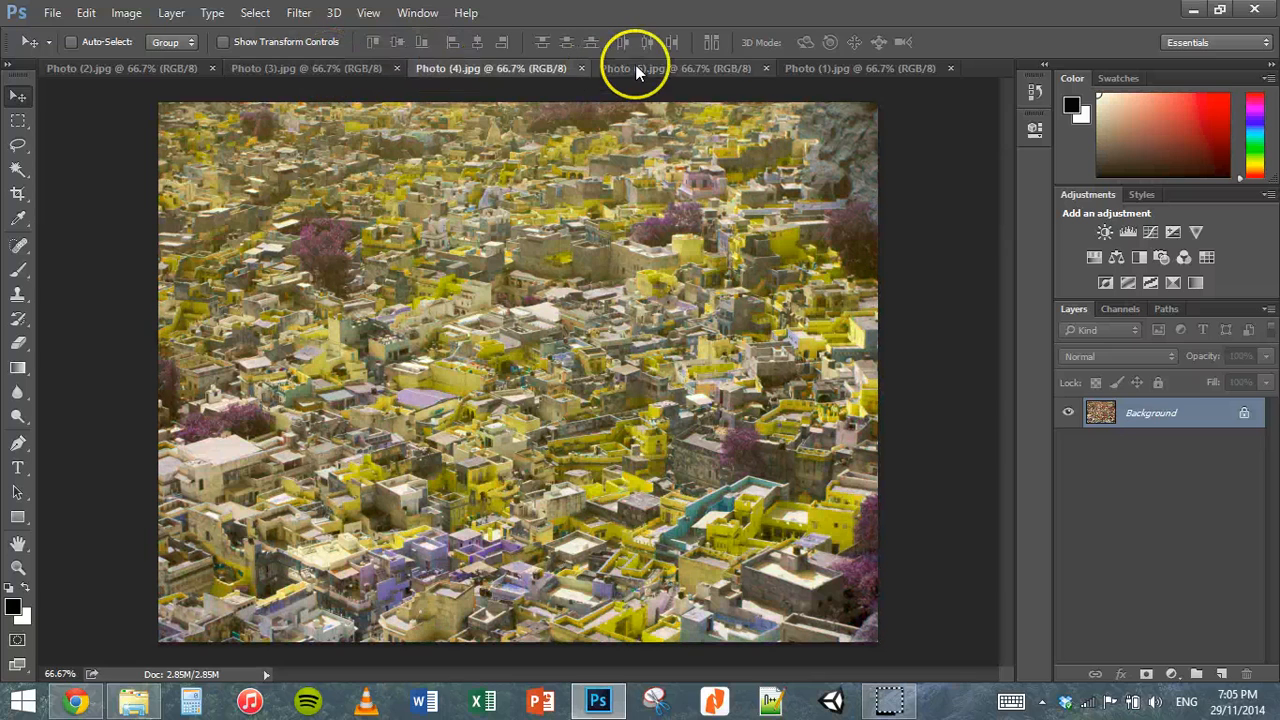
left_click(795, 68)
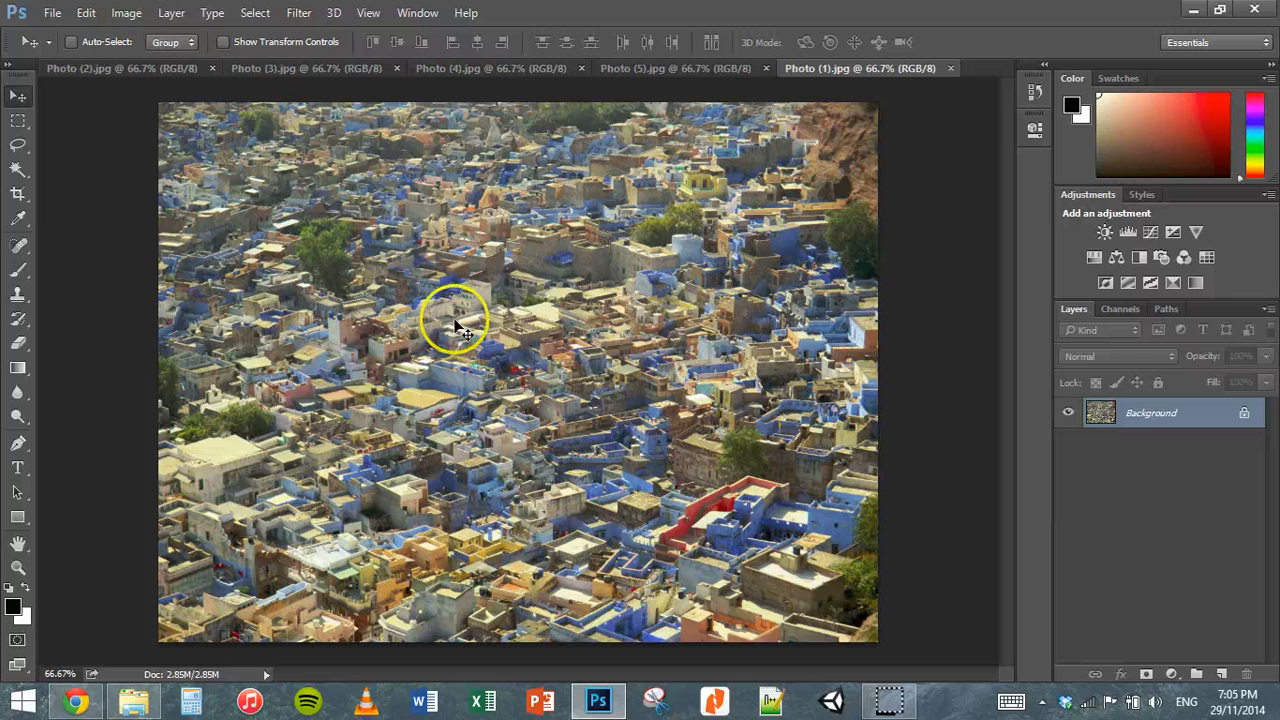
left_click(671, 67)
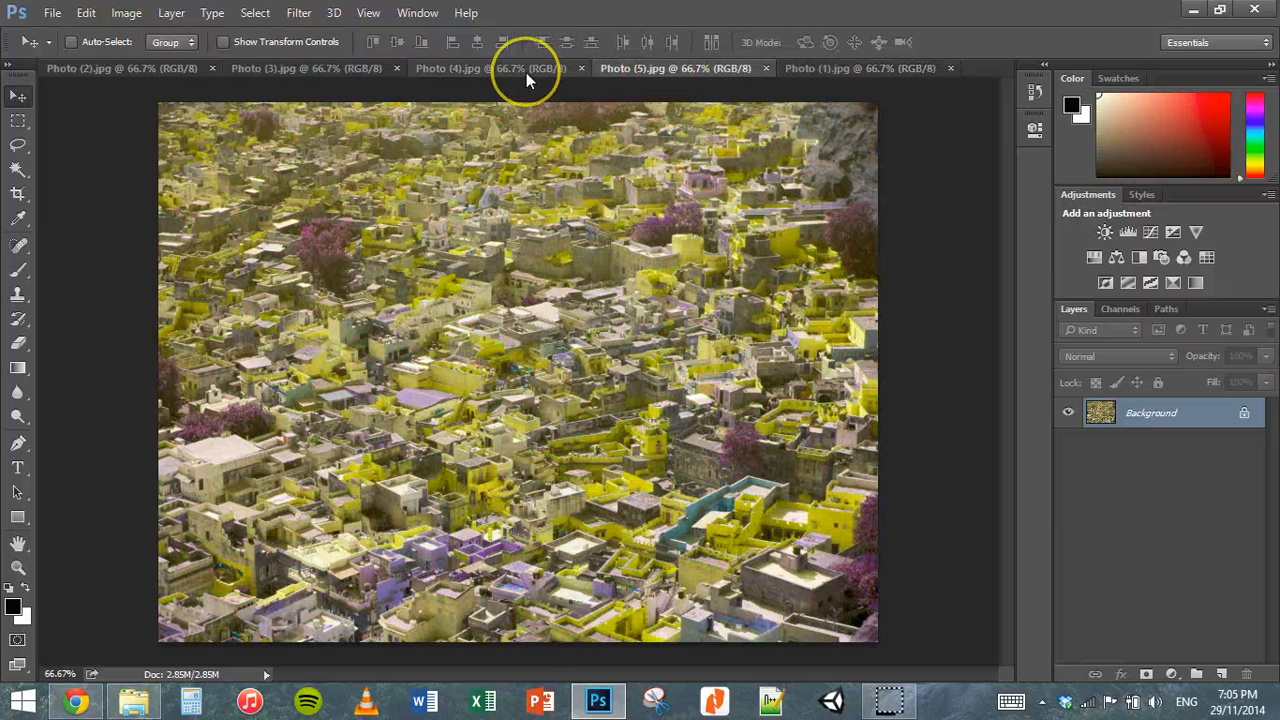
left_click(526, 72)
left_click(330, 67)
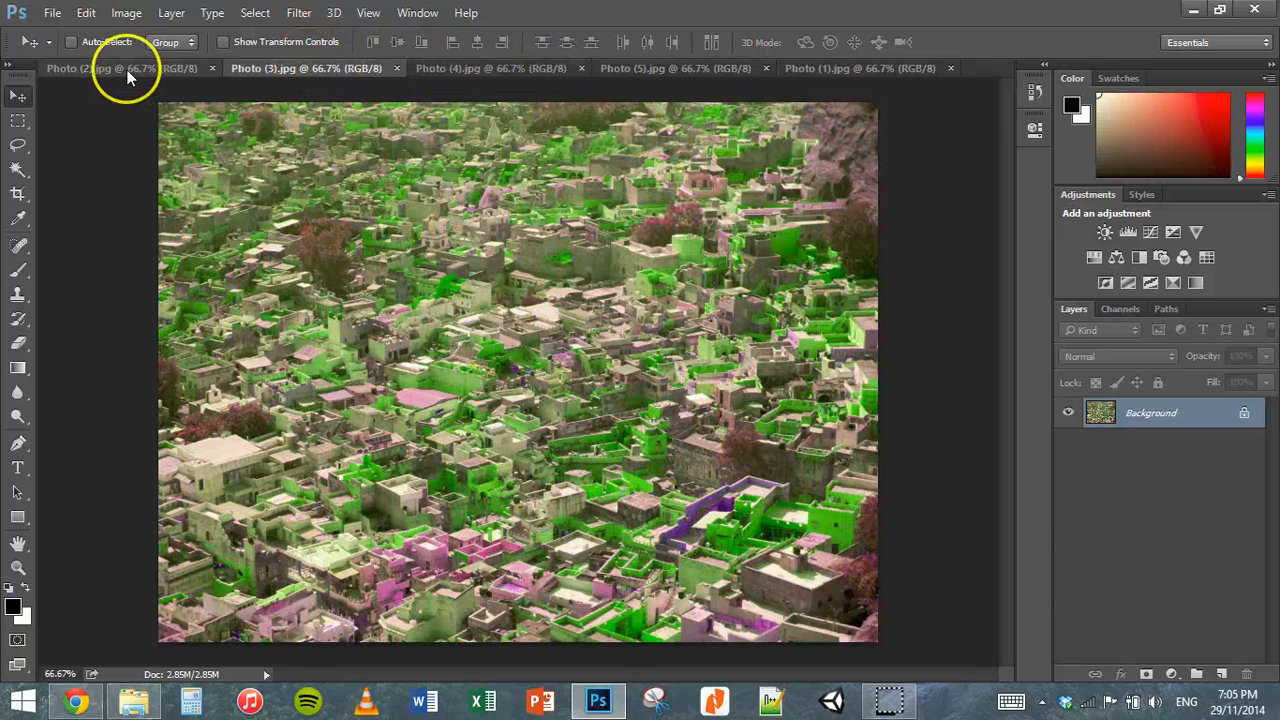
left_click(127, 70)
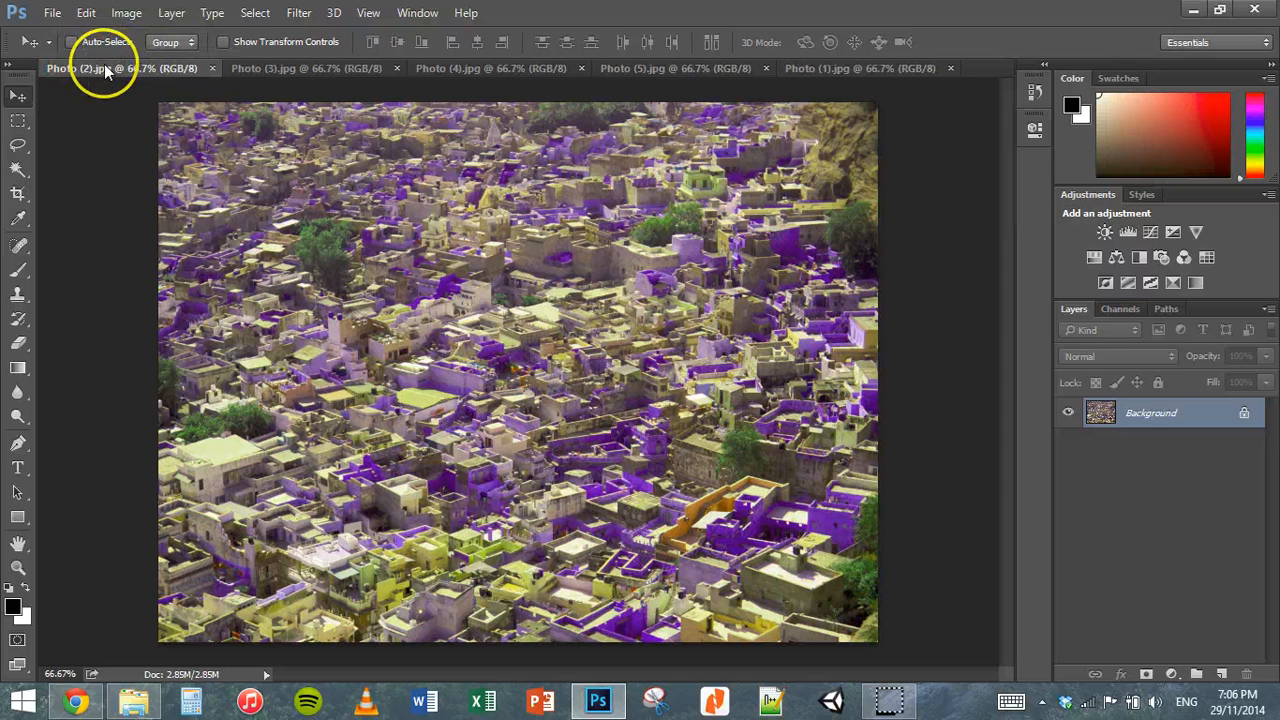
Step: Copy the Photo (3) image into the Photo (2) document as a canvas-aligned layer and close Photo (3)
left_click(265, 69)
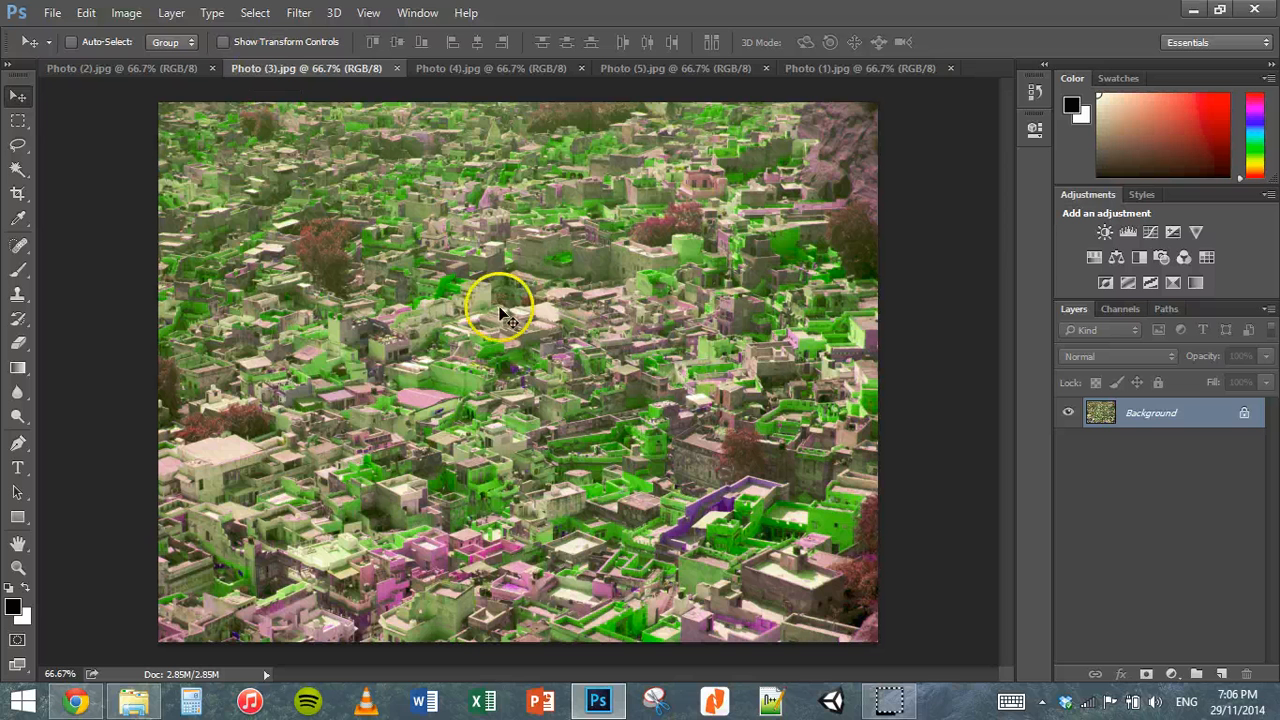
left_click_drag(381, 255, 464, 330)
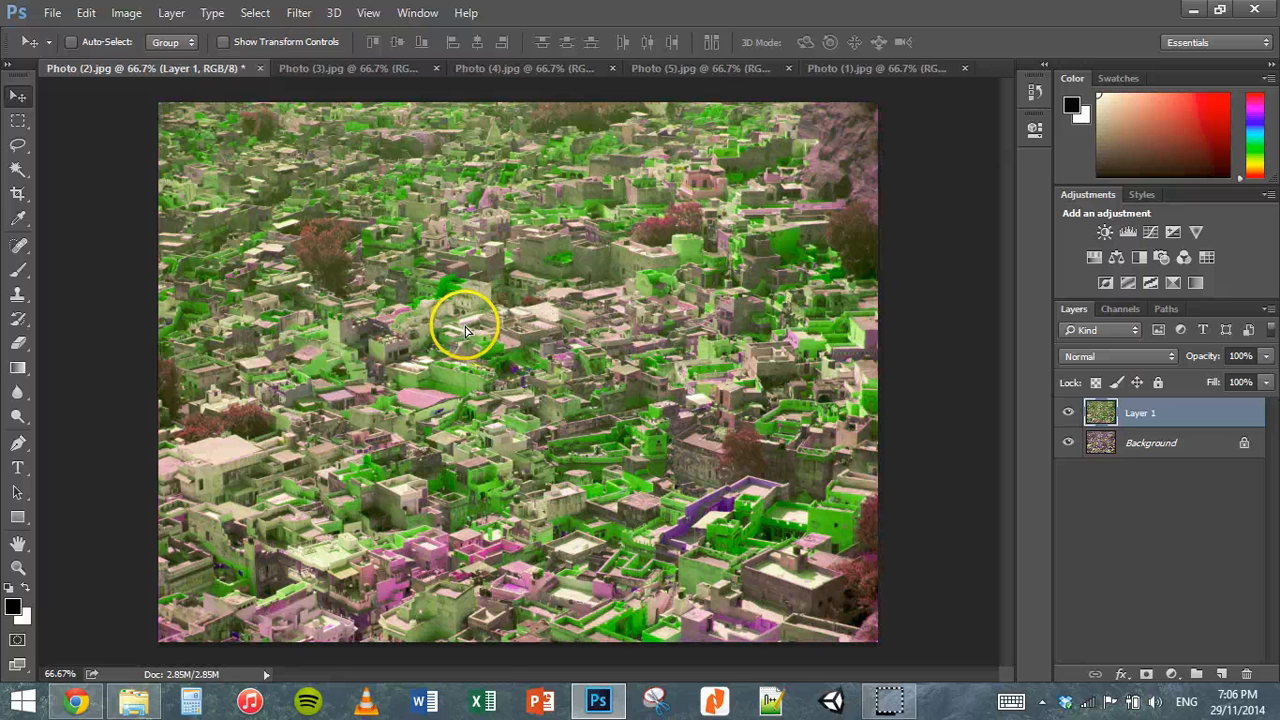
left_click(436, 69)
Step: Copy the Photo (4) image into the Photo (2) document as a canvas-aligned layer and close Photo (4)
left_click(333, 70)
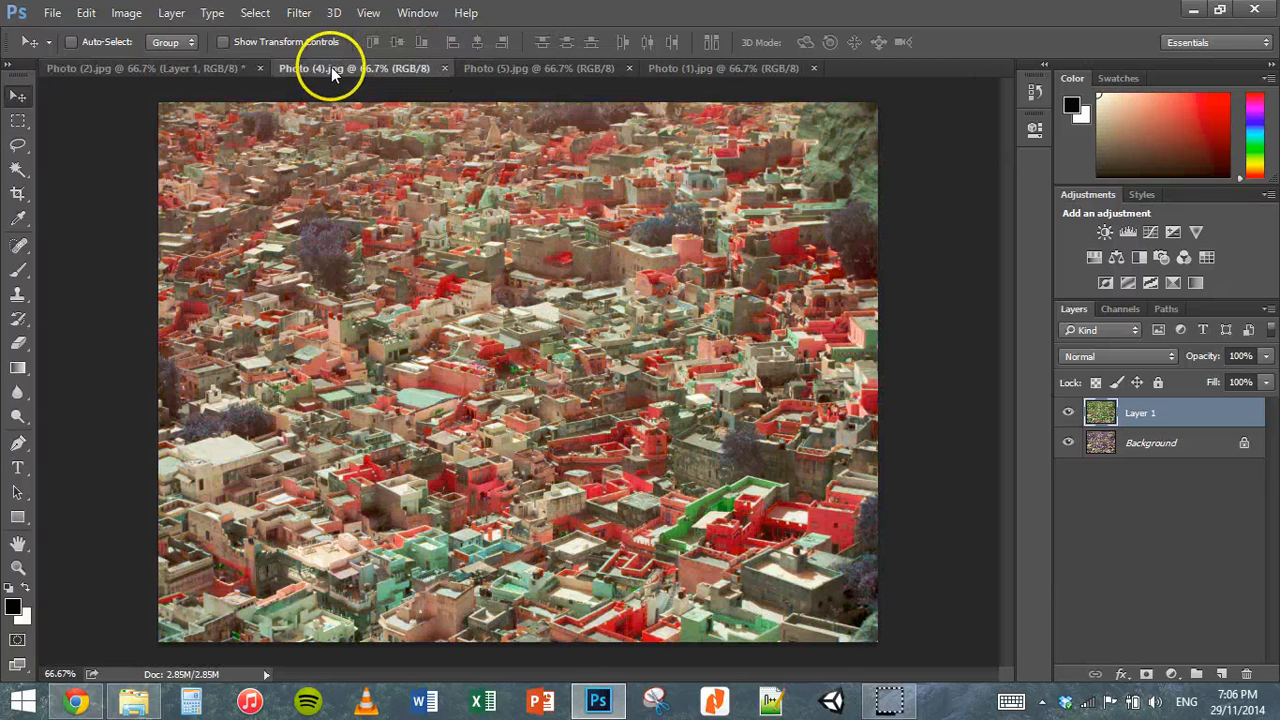
mouse_move(500, 357)
left_mouse_down()
mouse_move(280, 178)
mouse_move(200, 82)
mouse_move(167, 67)
mouse_move(469, 273)
mouse_move(500, 334)
mouse_move(495, 363)
left_mouse_up()
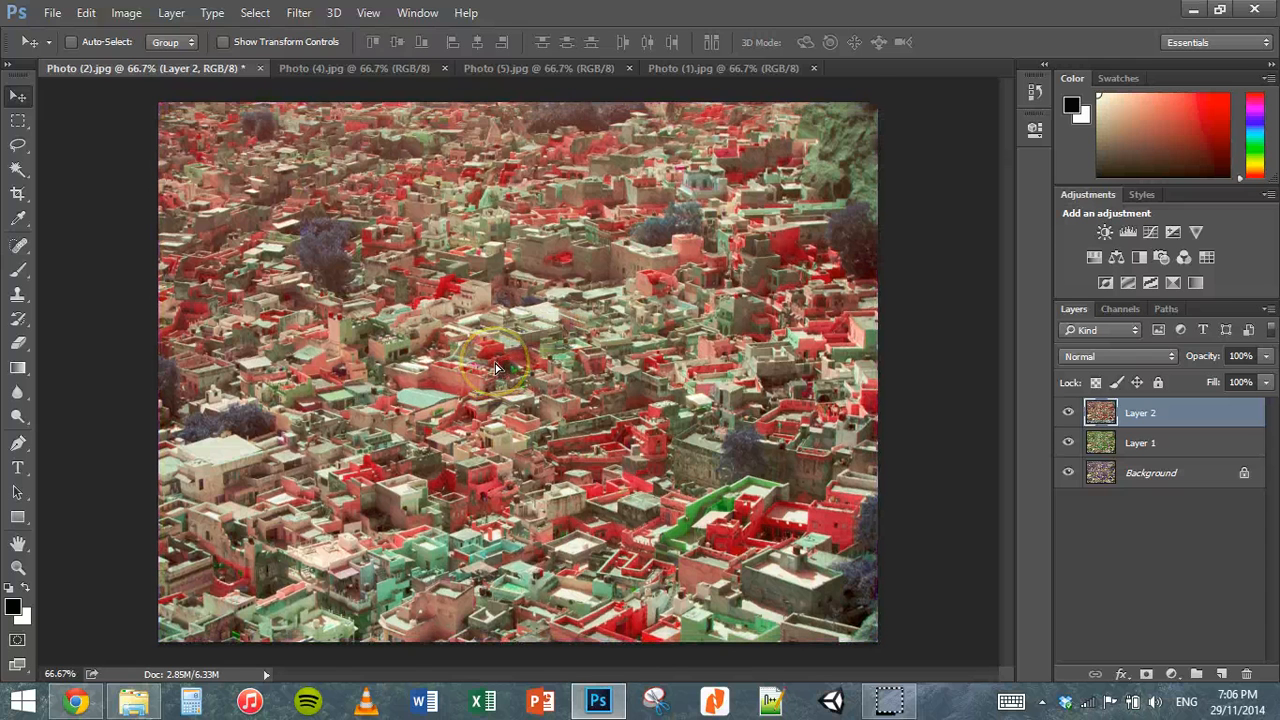
left_click(444, 68)
Step: Copy the Photo (5) image into the Photo (2) document, align the new layer with the canvas, and close Photo (5)
left_click(350, 68)
left_click_drag(600, 383, 514, 366)
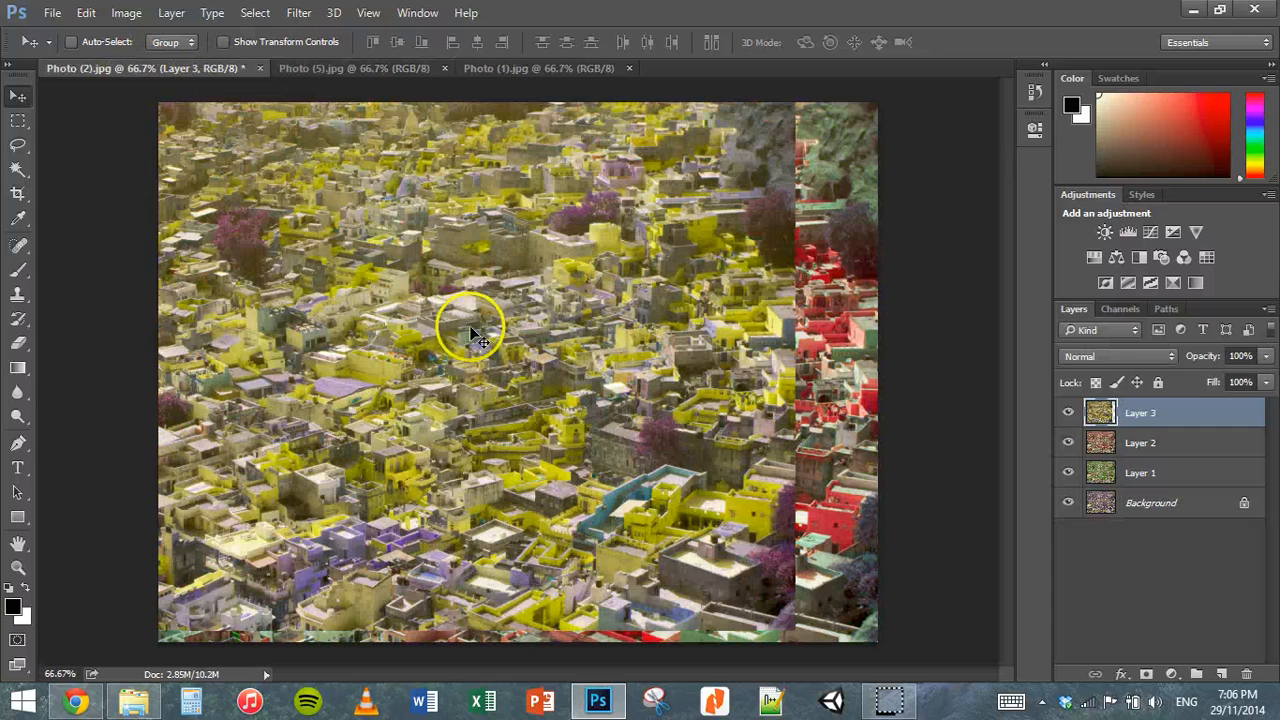
left_click_drag(466, 331, 553, 331)
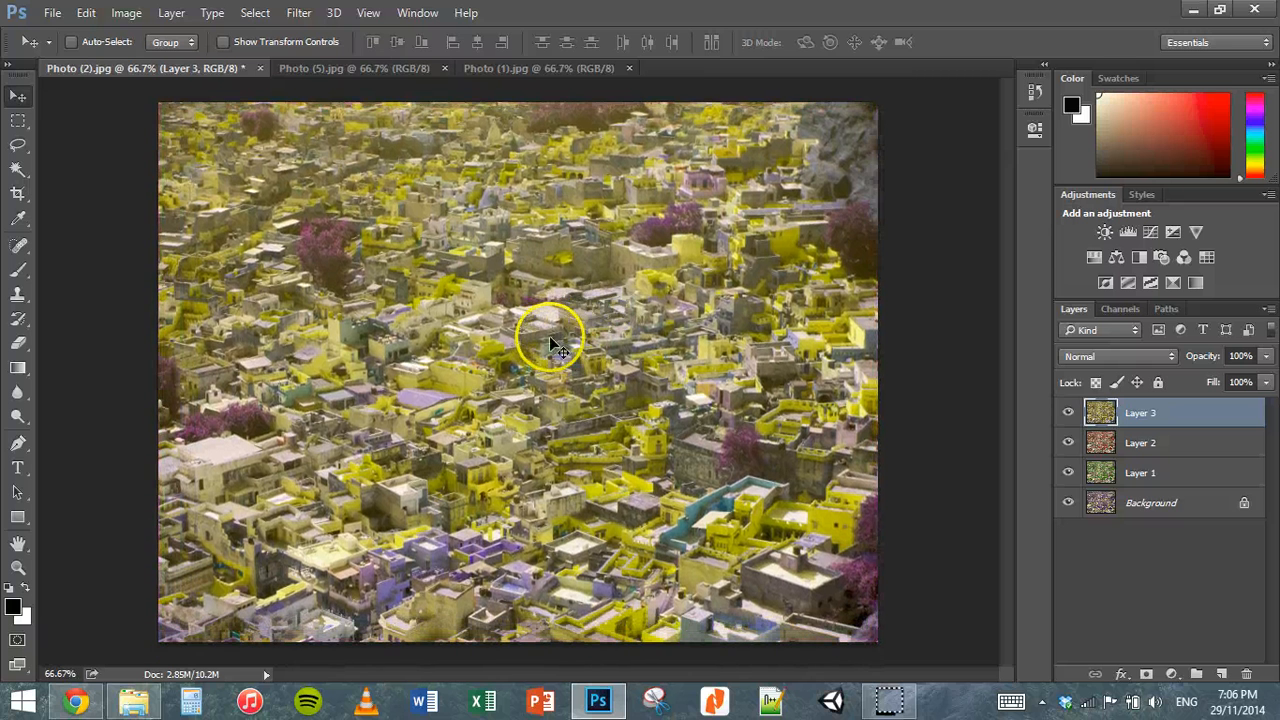
left_click(447, 70)
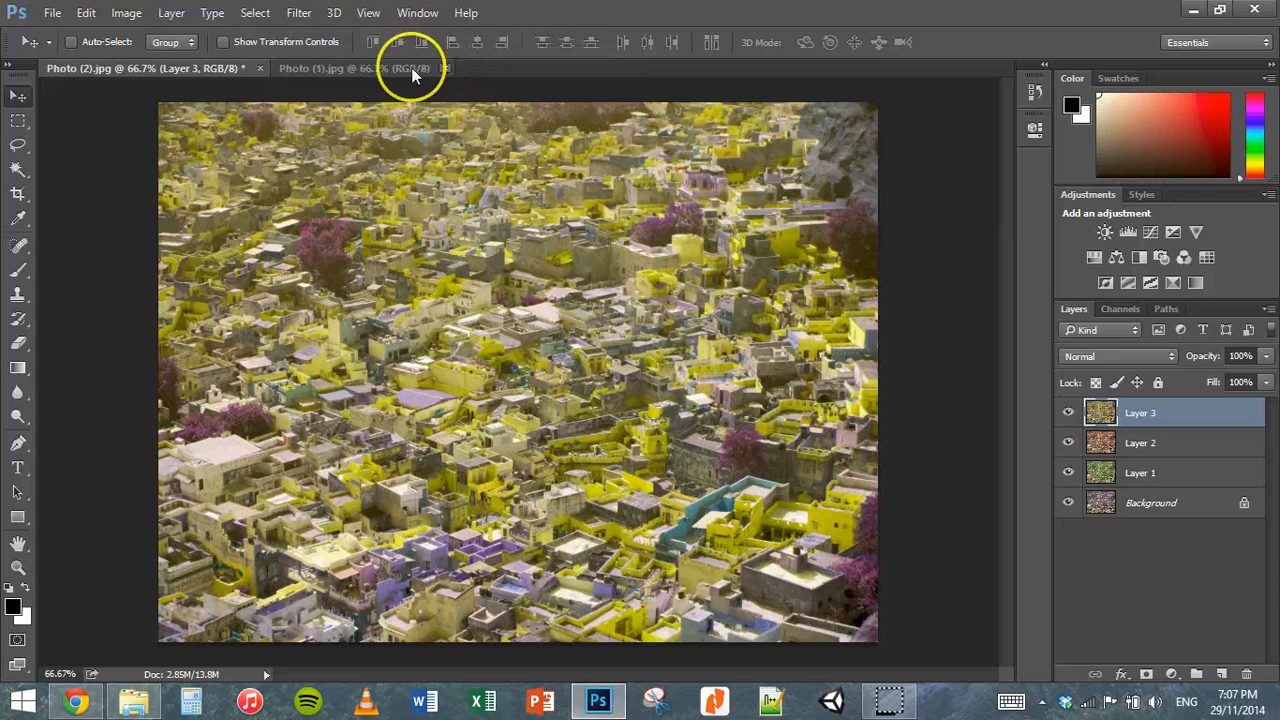
Step: Copy the Photo (1) image into the Photo (2) document as the topmost, canvas-aligned layer and close Photo (1)
left_click(380, 69)
left_click_drag(510, 318, 477, 272)
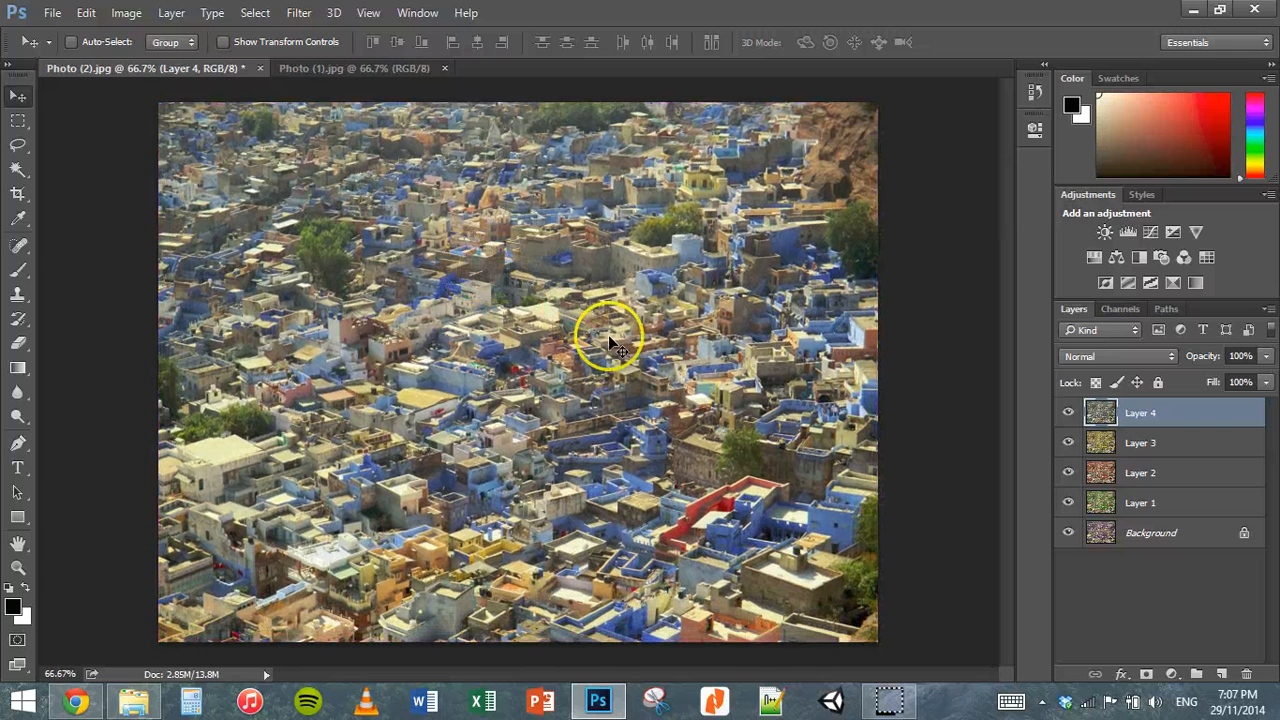
left_click(445, 69)
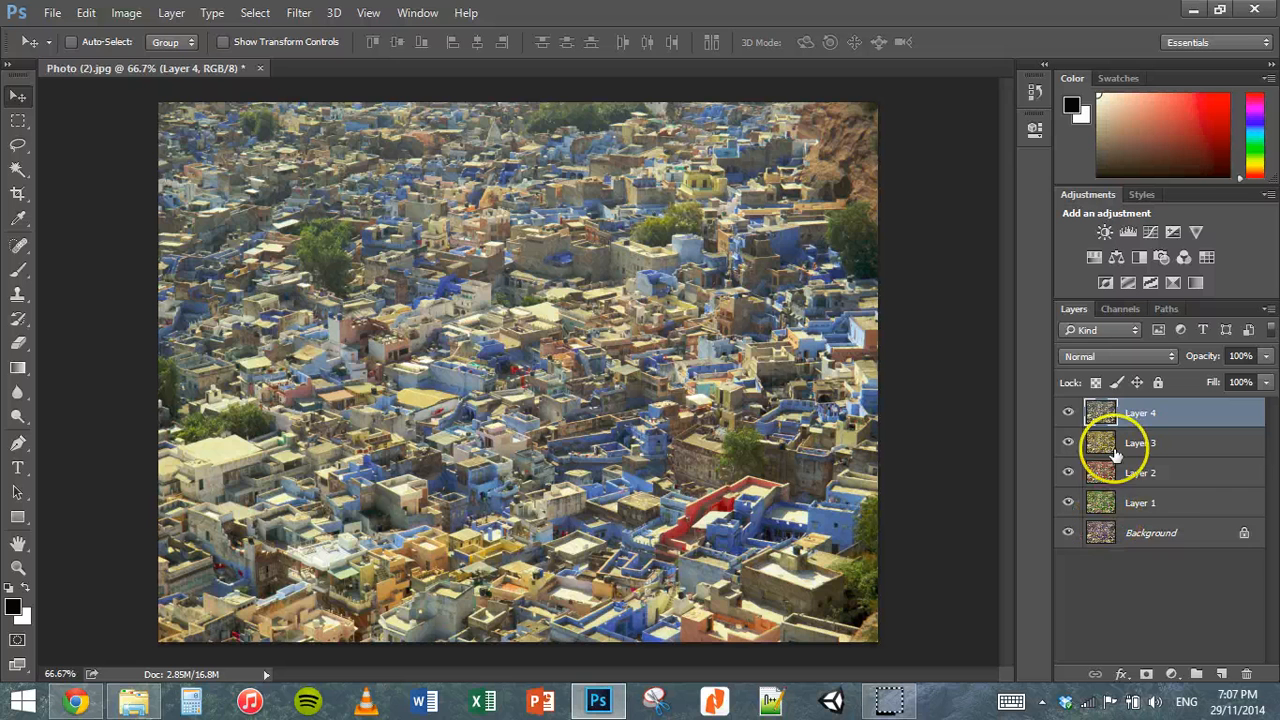
Step: Unlock the Background layer and display the Timeline
left_click(1245, 538)
left_click(1147, 543)
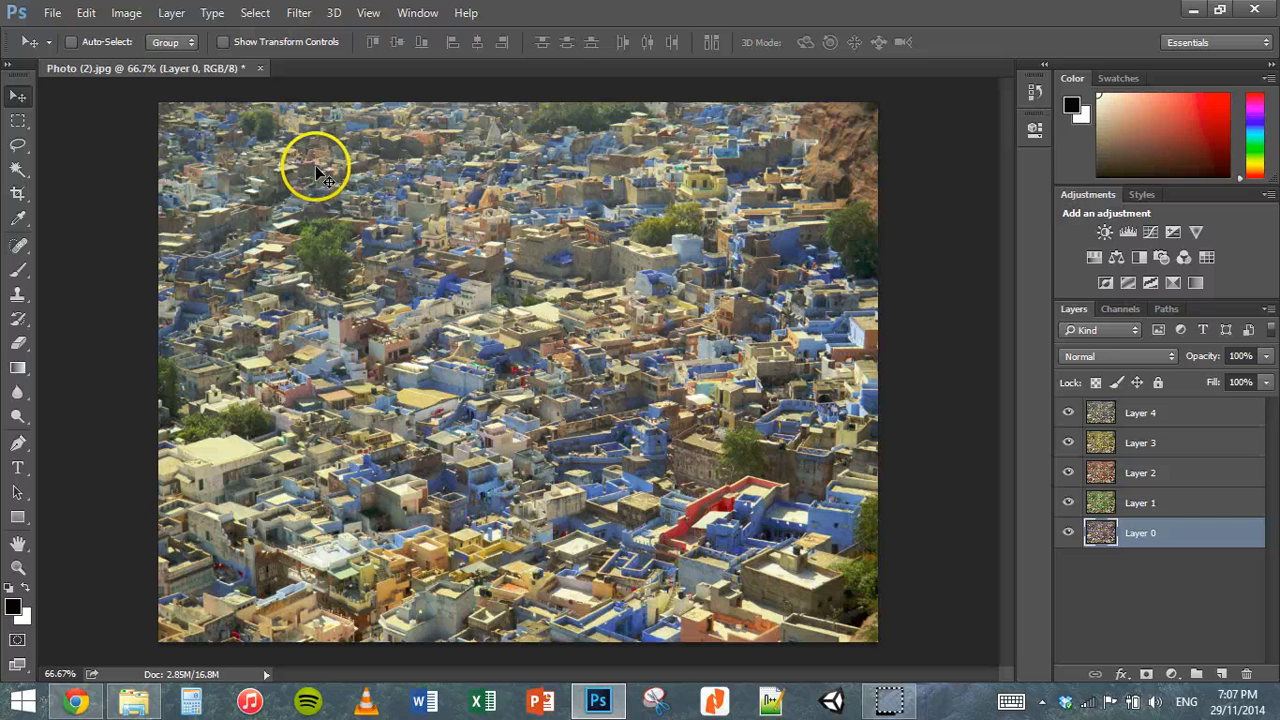
left_click(417, 12)
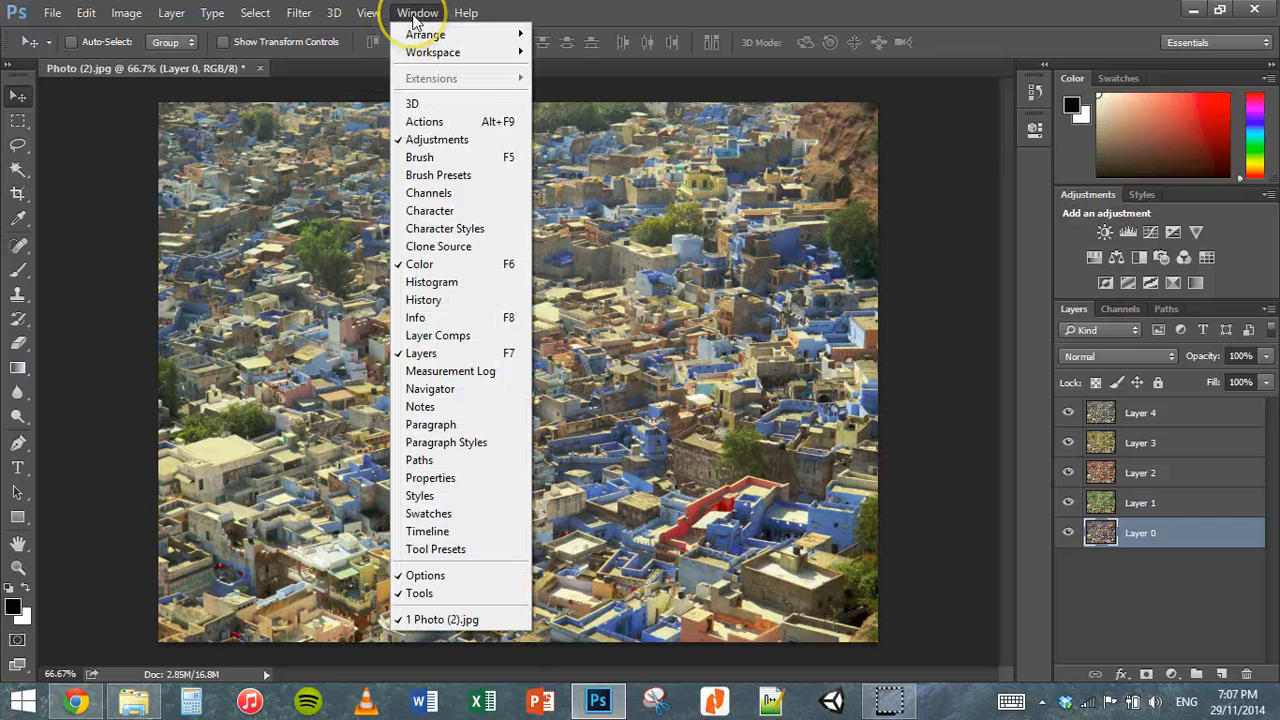
left_click(455, 532)
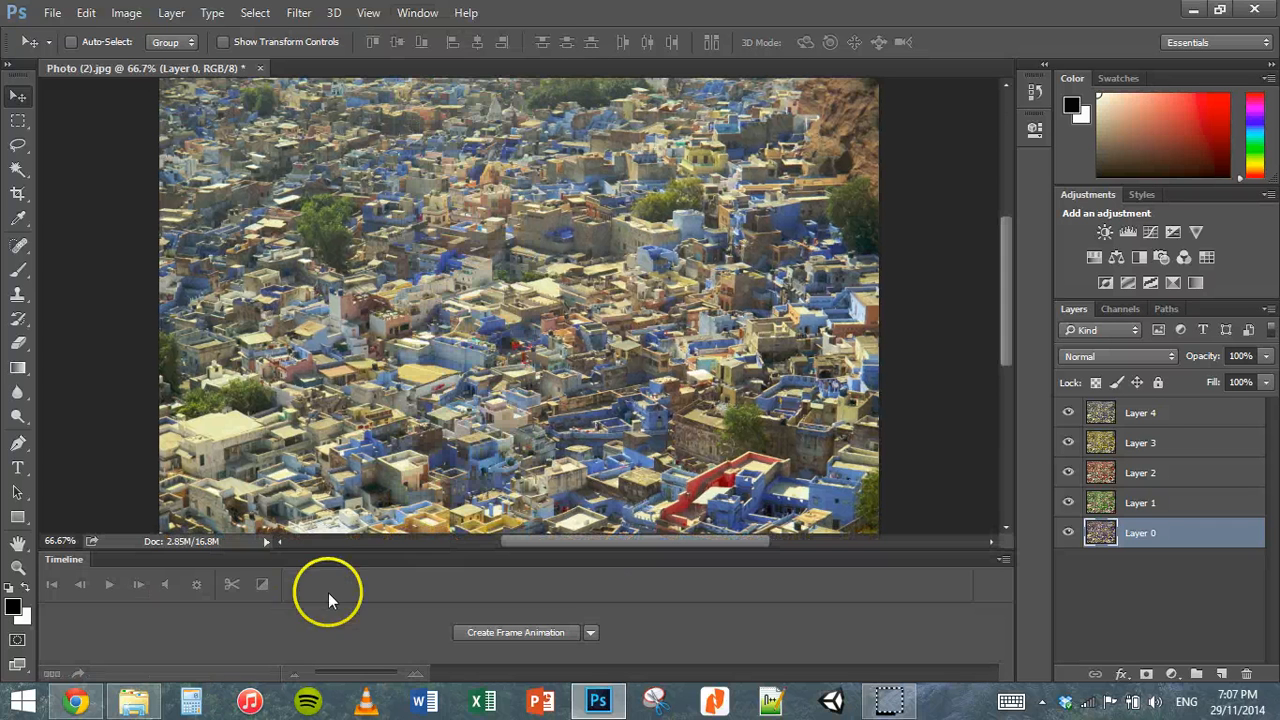
Step: Create a frame animation in the Timeline and make its frames from the document's layers
left_click(591, 633)
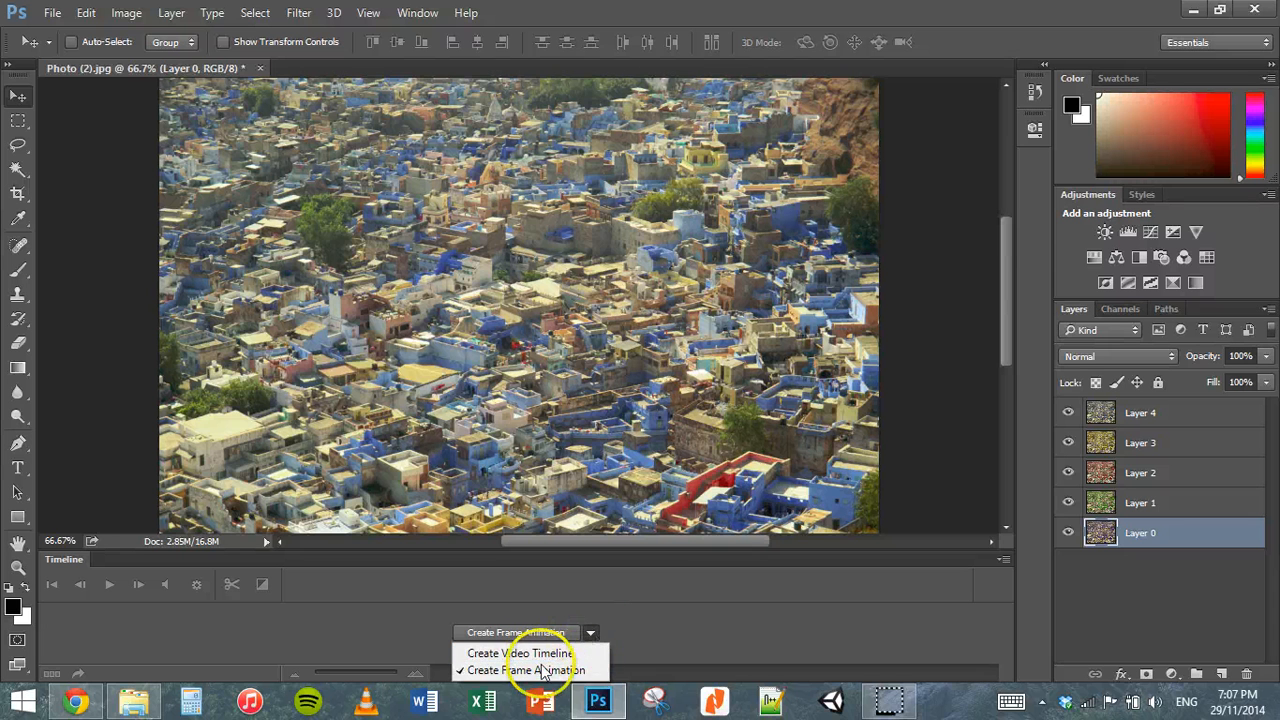
left_click(572, 670)
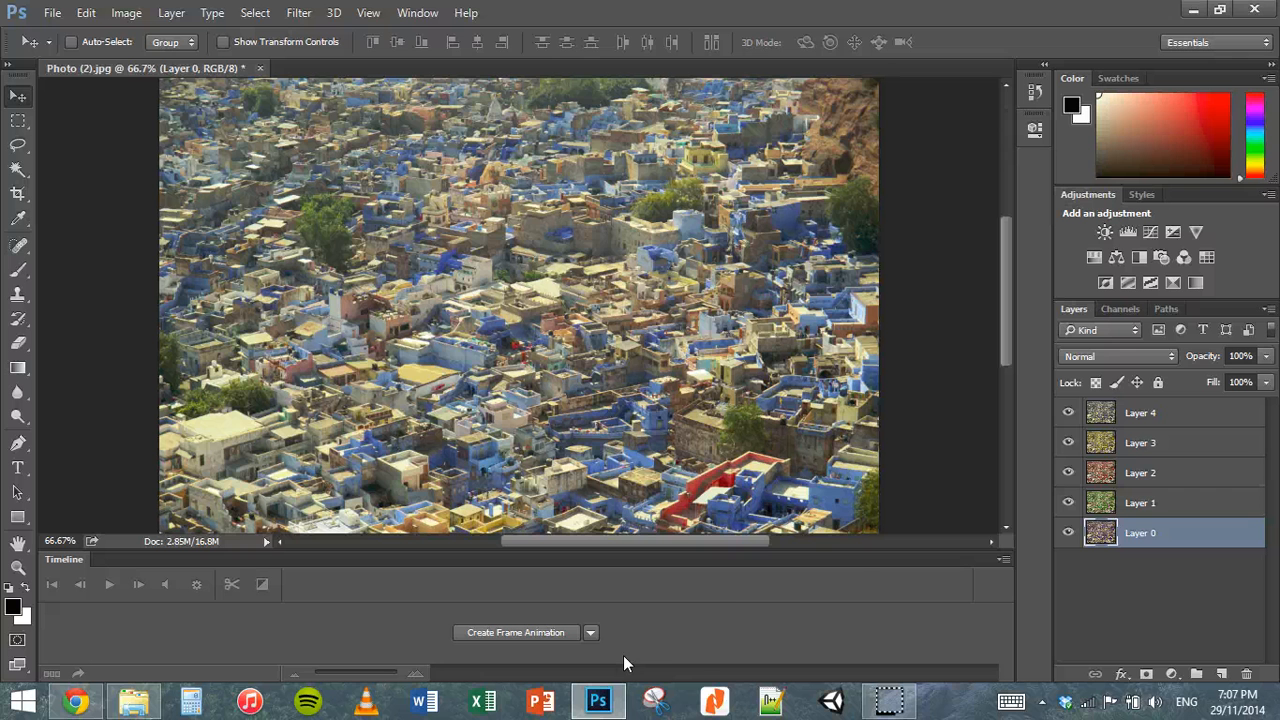
left_click(1004, 560)
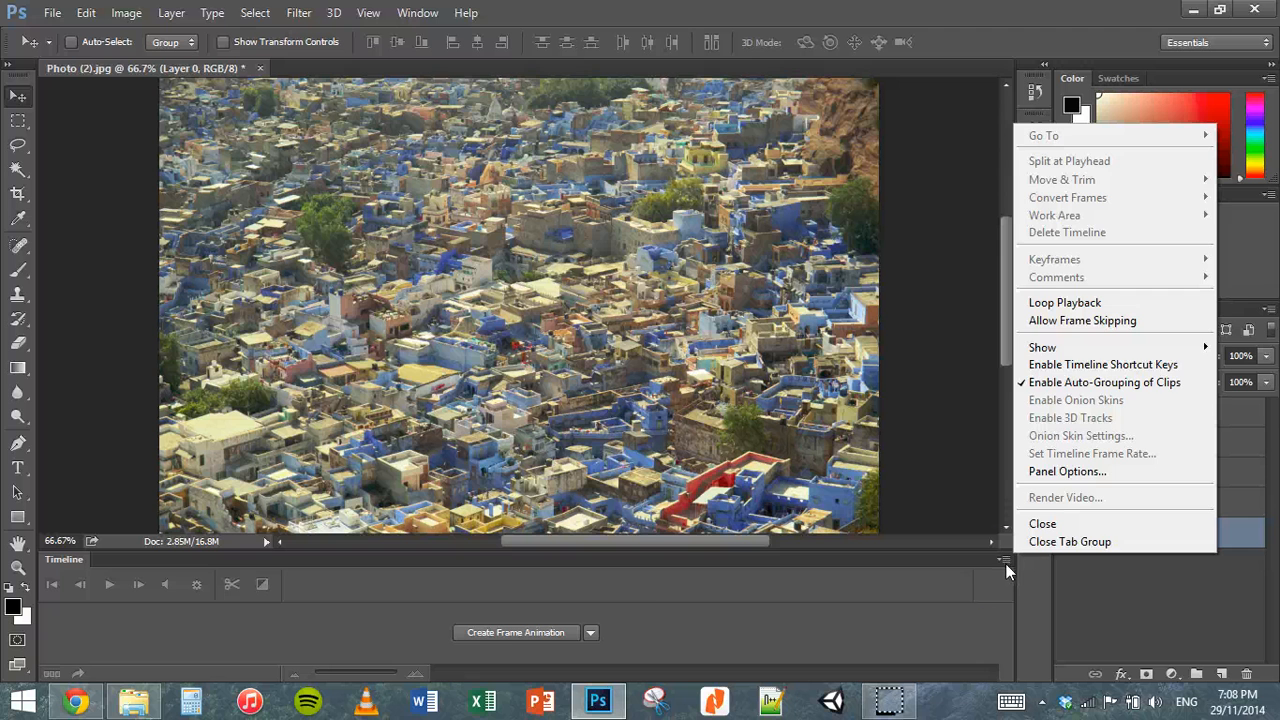
left_click(684, 621)
left_click(531, 633)
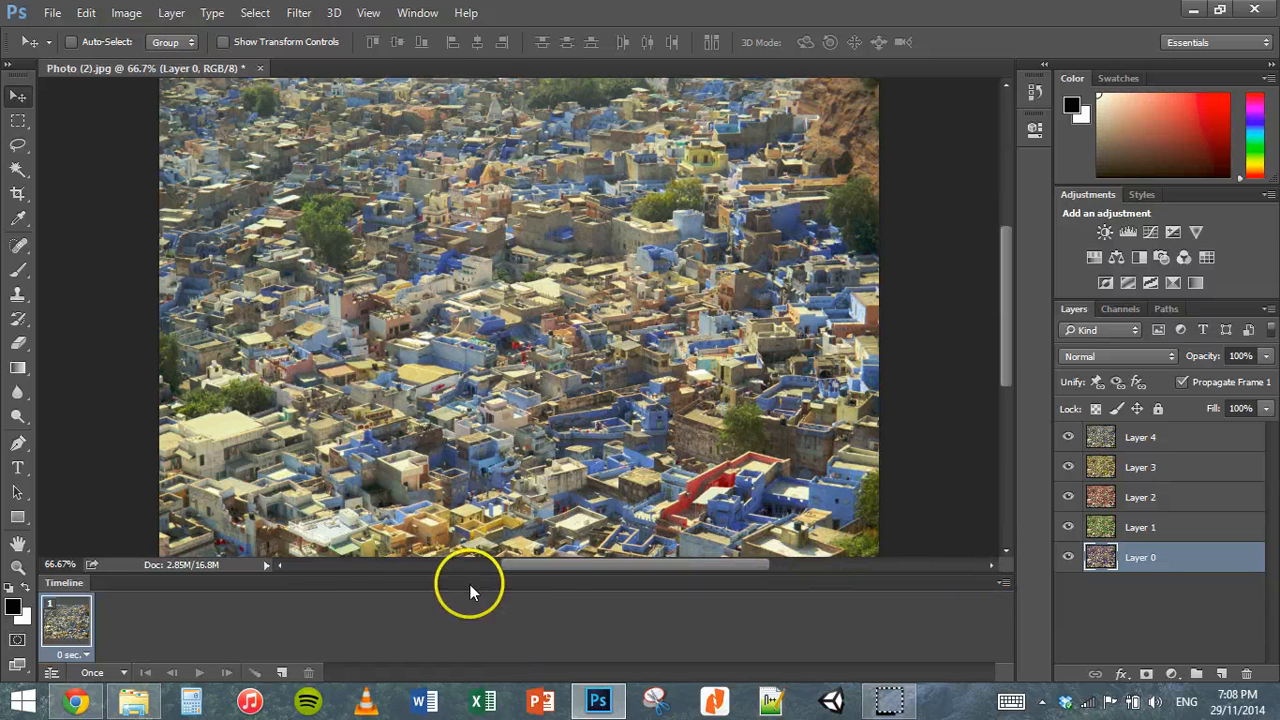
left_click(1006, 582)
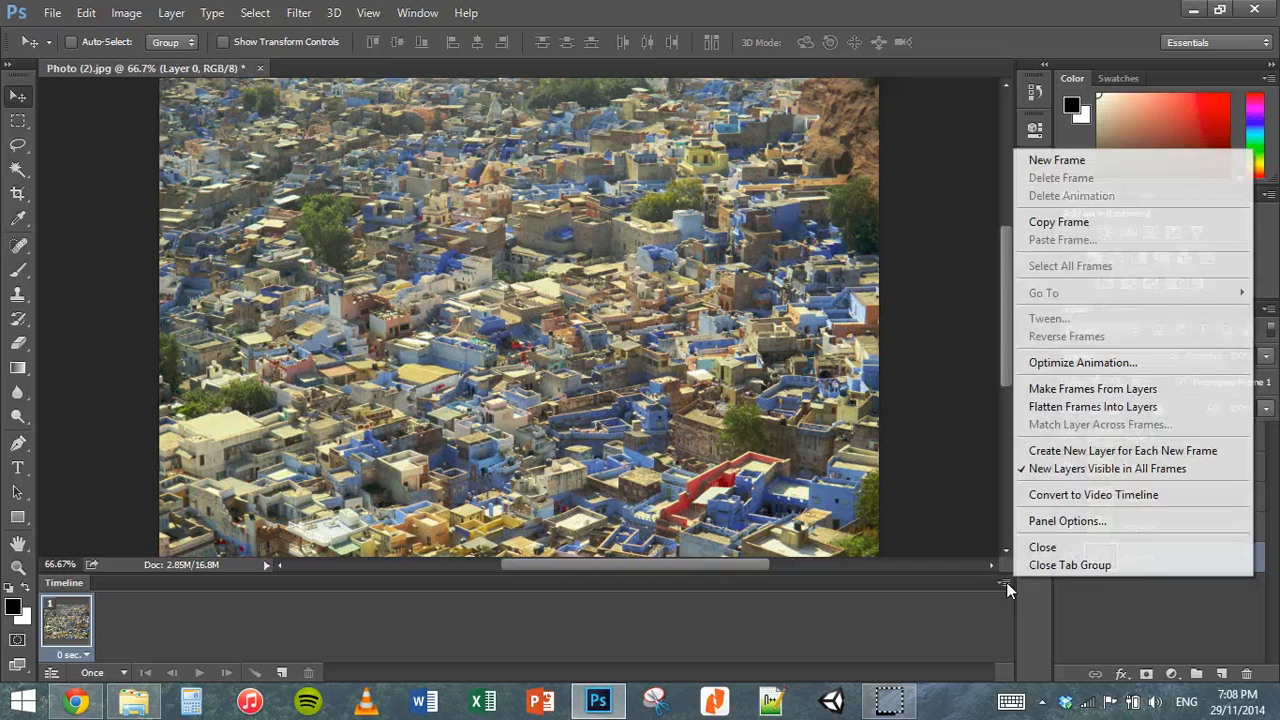
left_click(1132, 389)
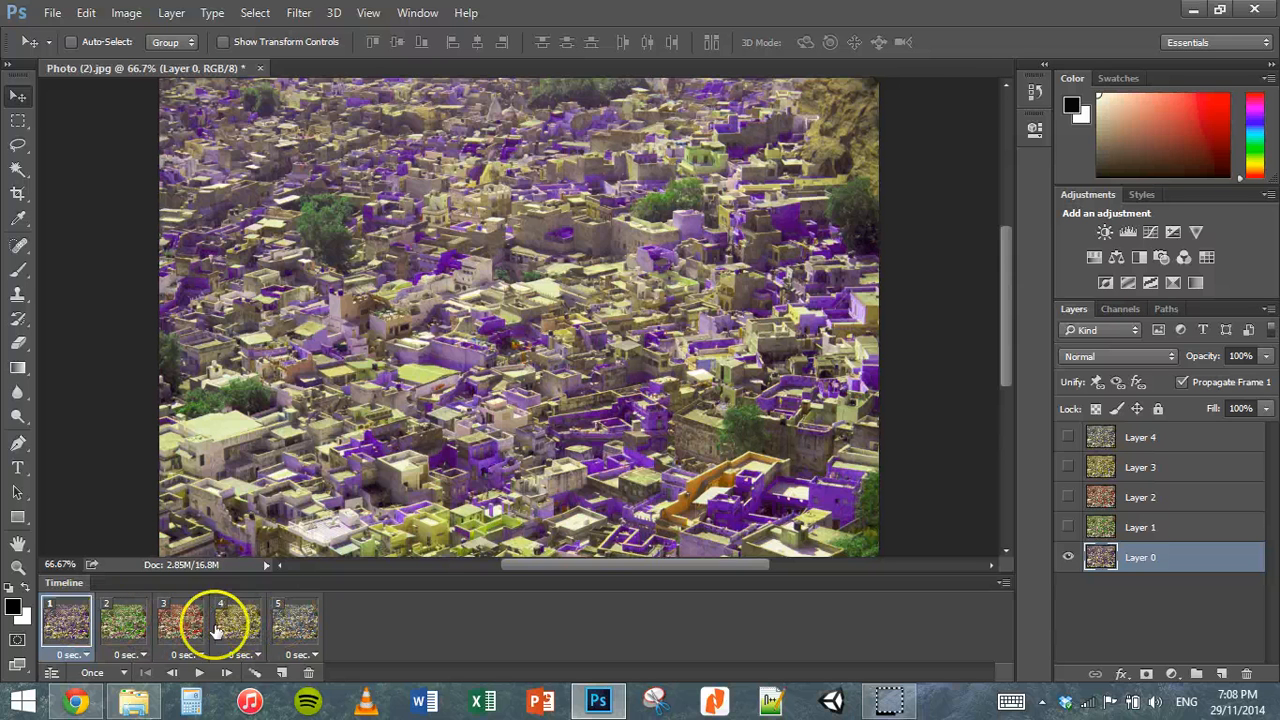
Step: Set the delay of all five animation frames to 0.5 seconds and play the animation once through
left_click(73, 655)
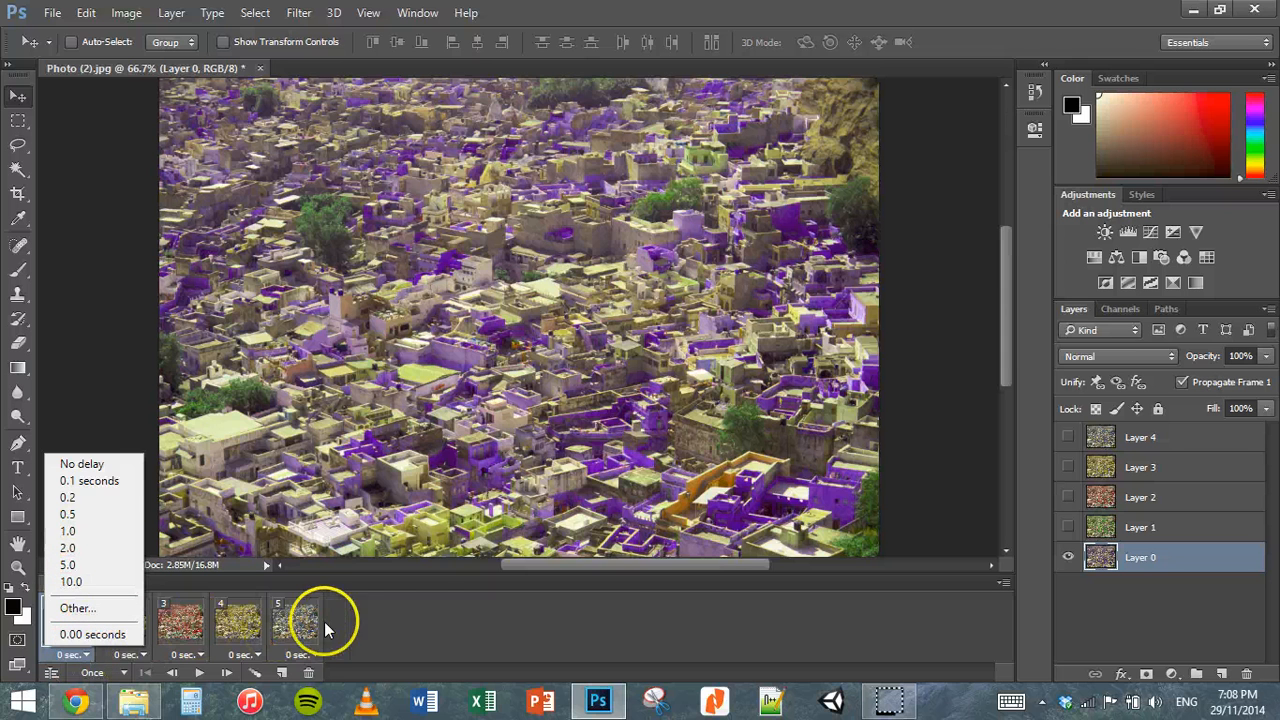
left_click(429, 620)
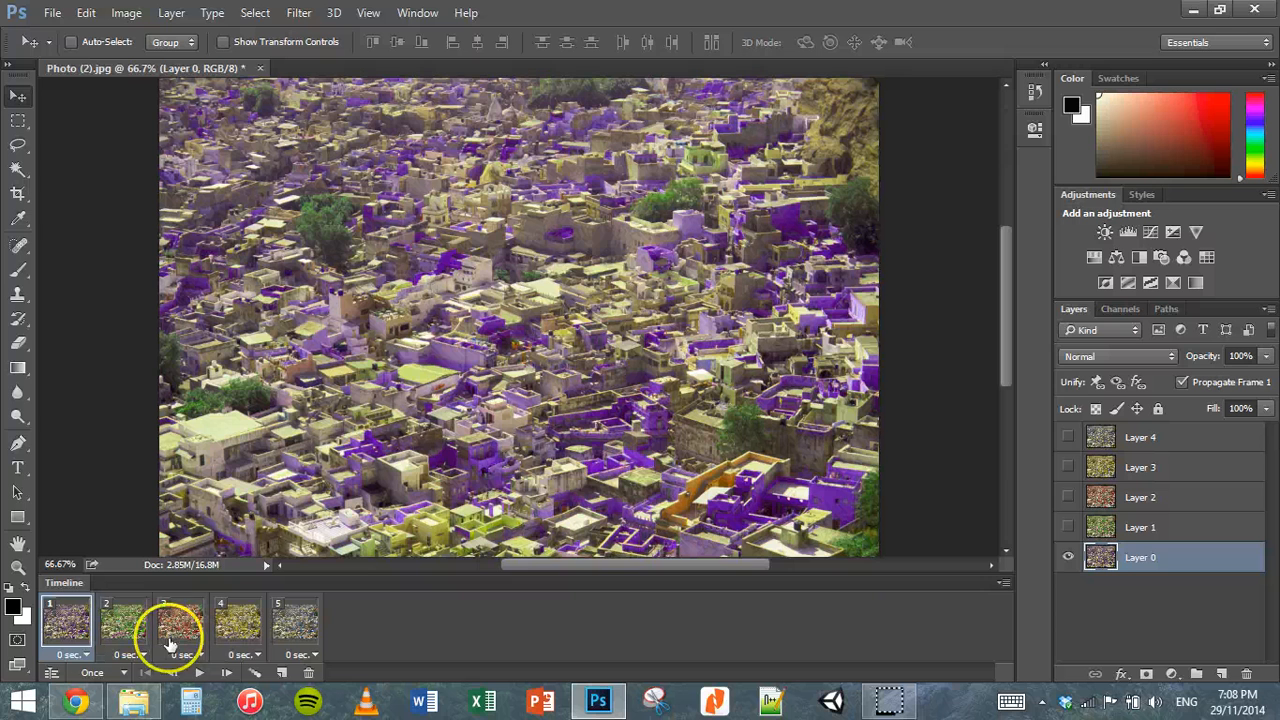
left_click(297, 624, "shift")
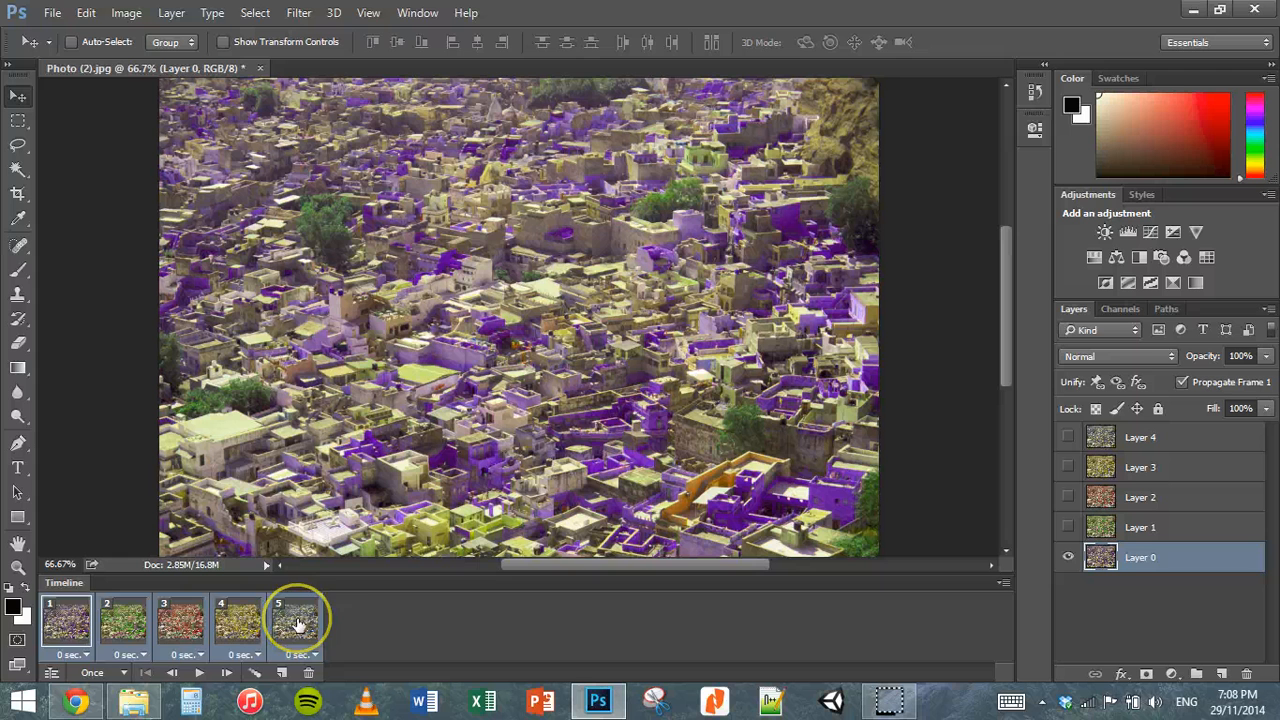
left_click(84, 655)
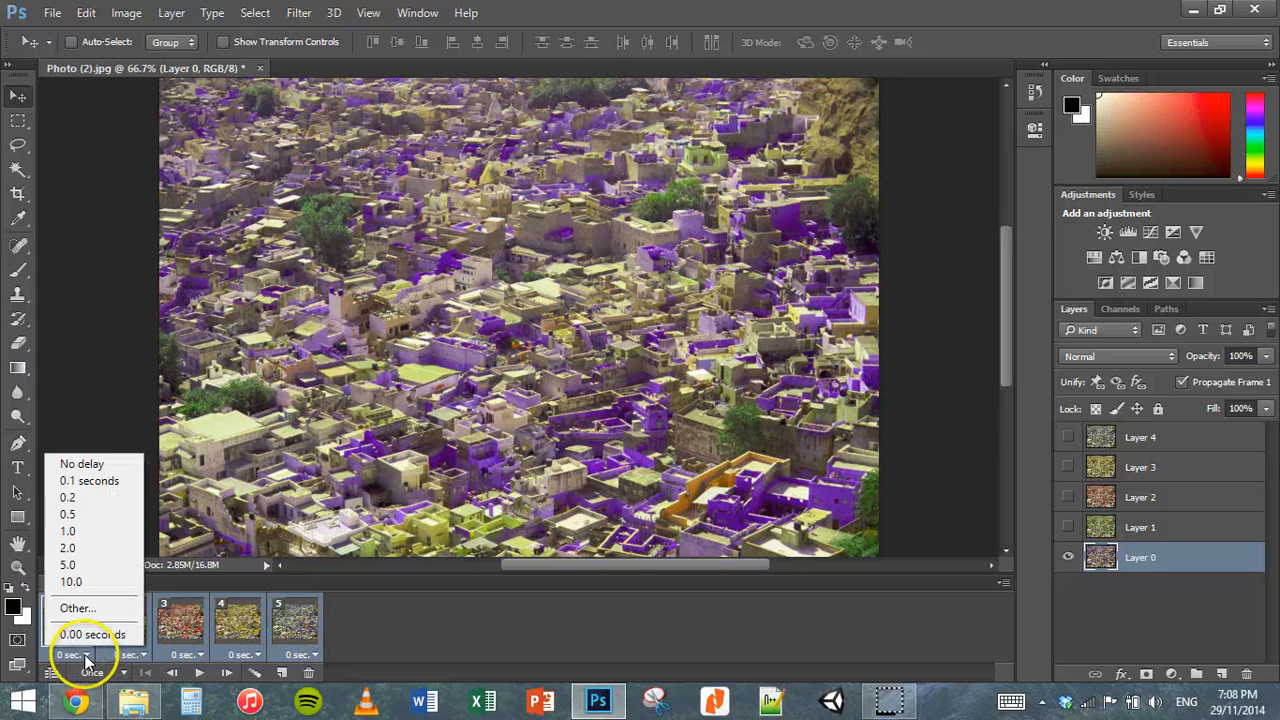
left_click(84, 516)
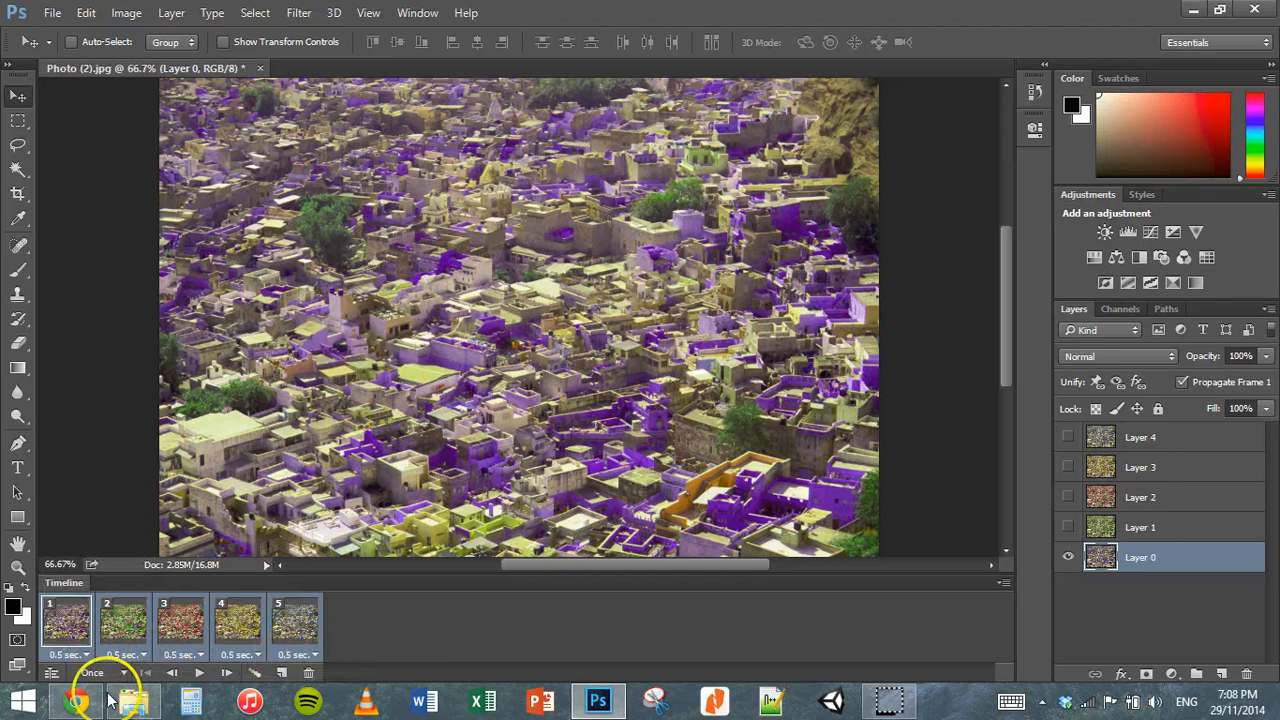
left_click(199, 673)
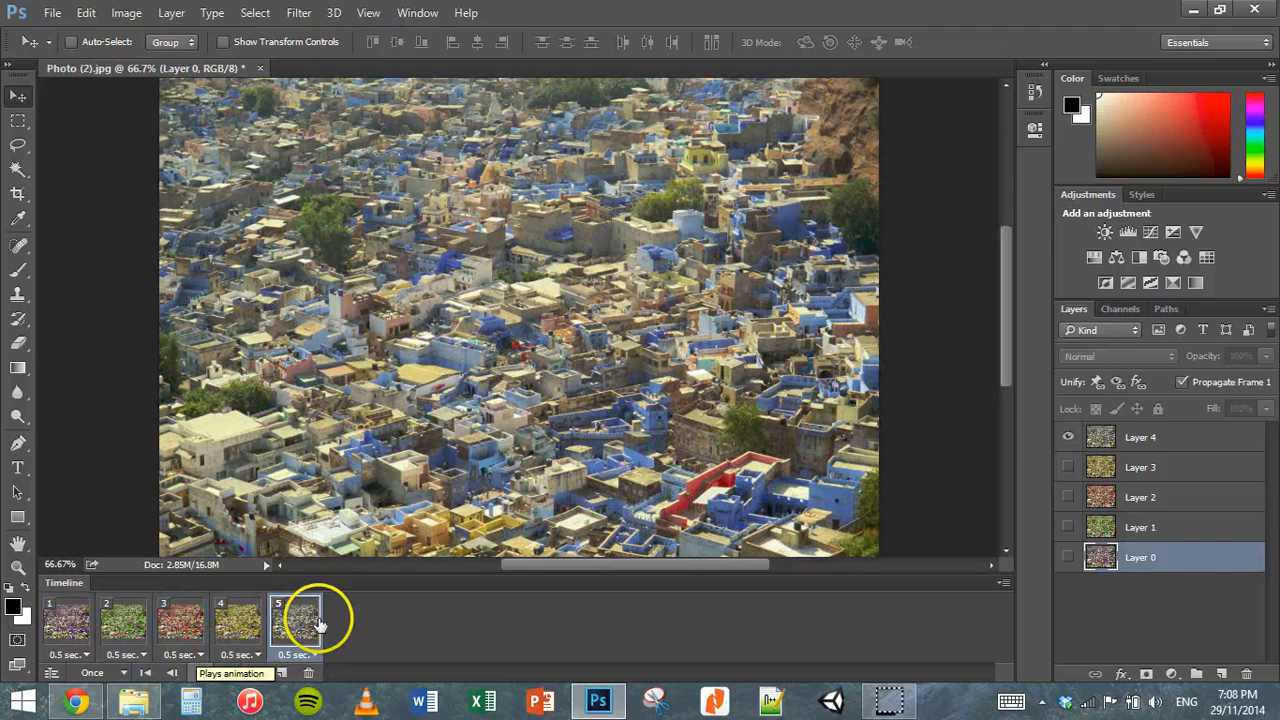
Step: Set the animation's looping to Forever, then play it to check the loop and stop playback
left_click(118, 674)
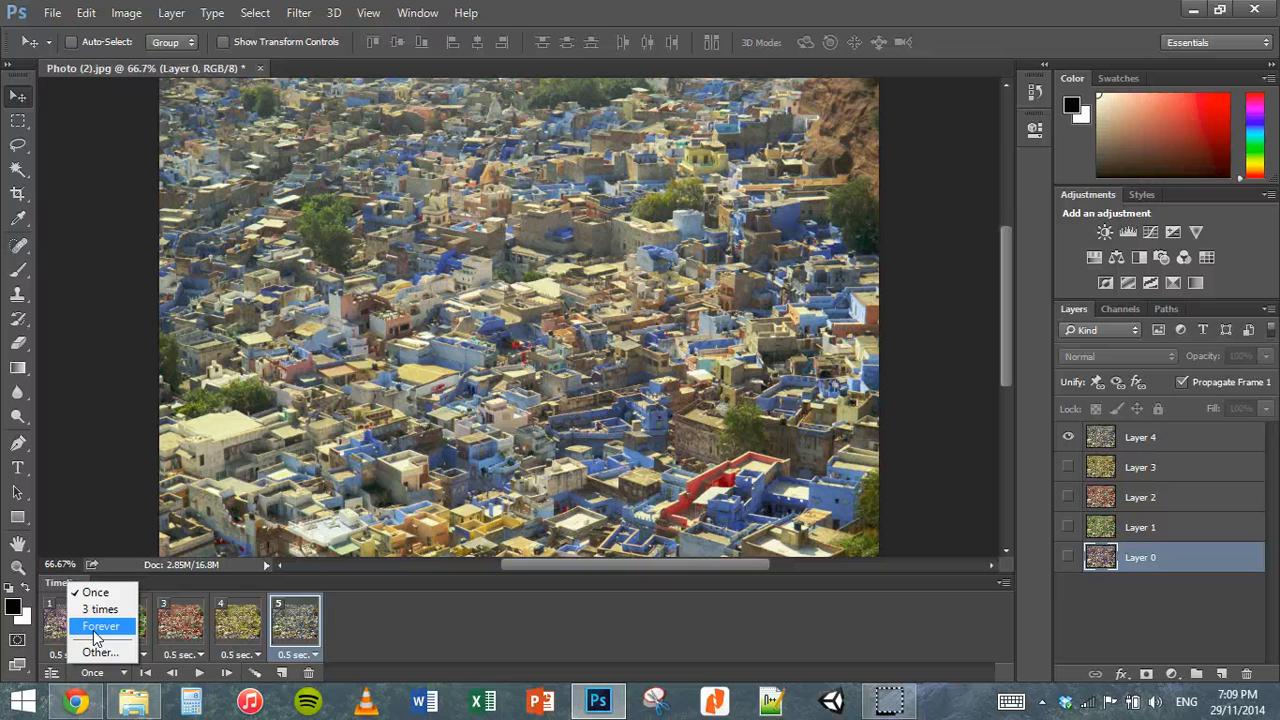
left_click(106, 632)
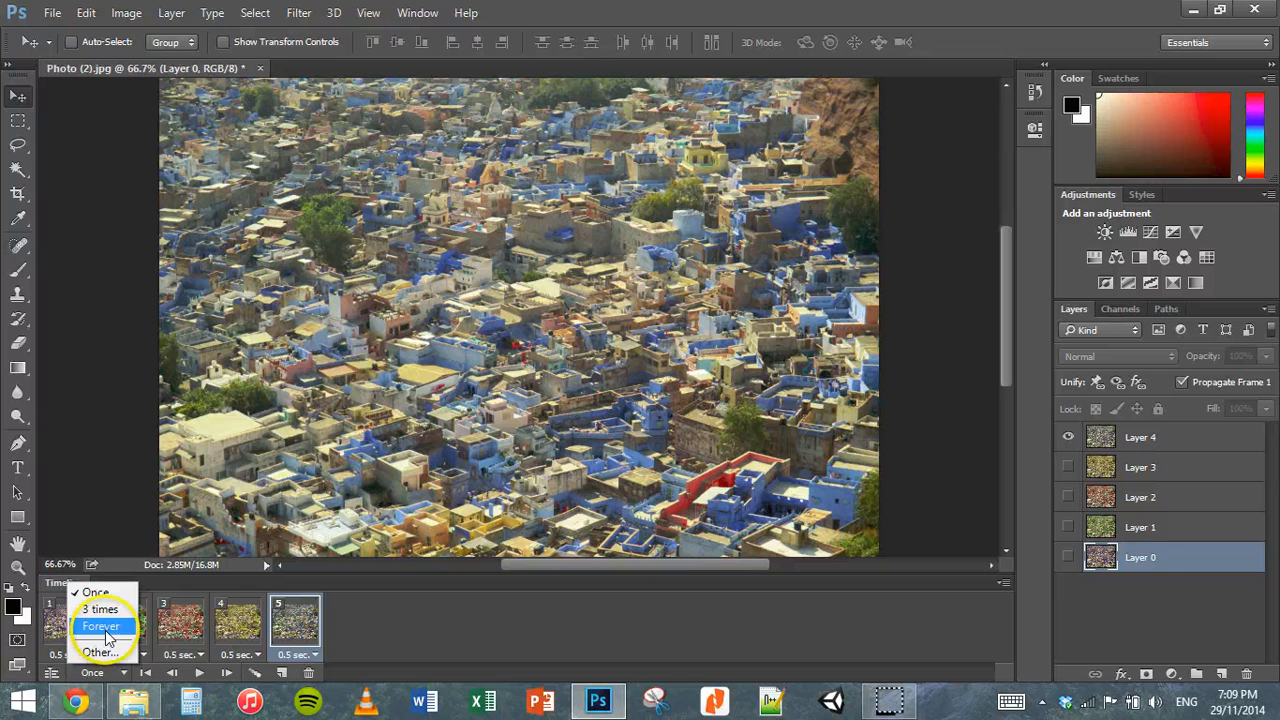
left_click(199, 673)
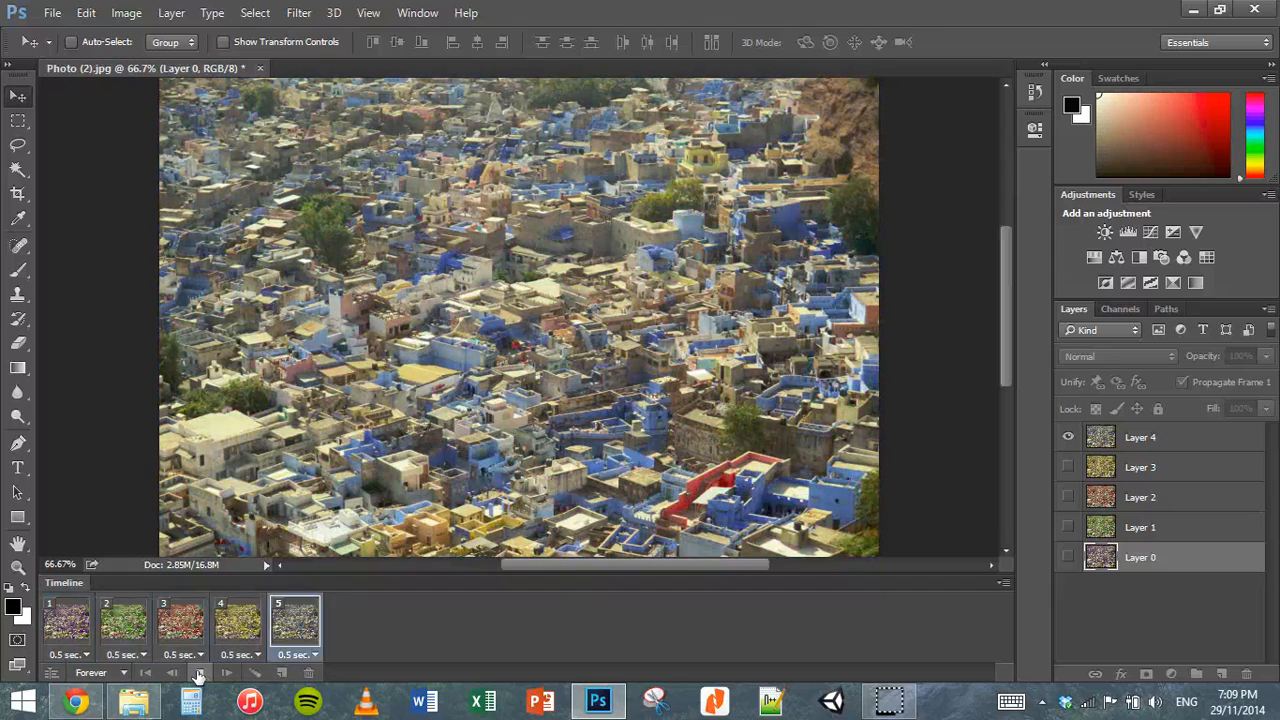
left_click(200, 673)
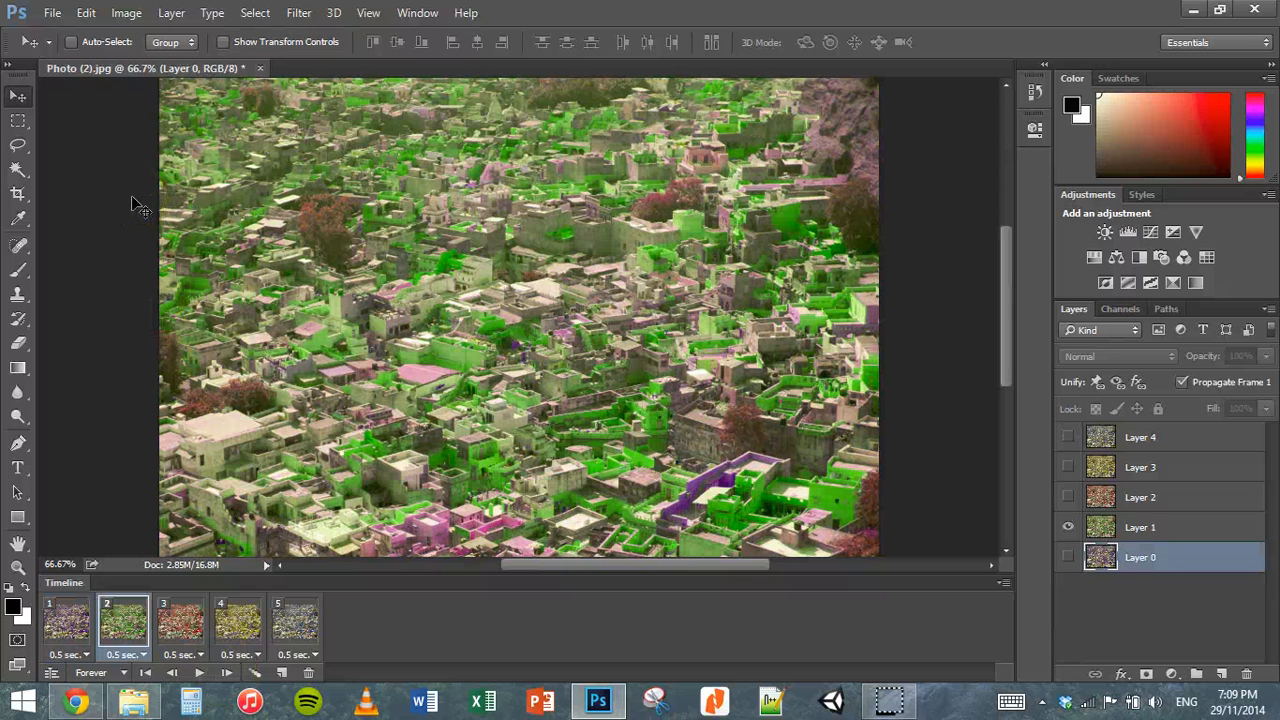
Step: Export the animation with Save for Web as a GIF named Animation.gif in the Pics folder
left_click(53, 14)
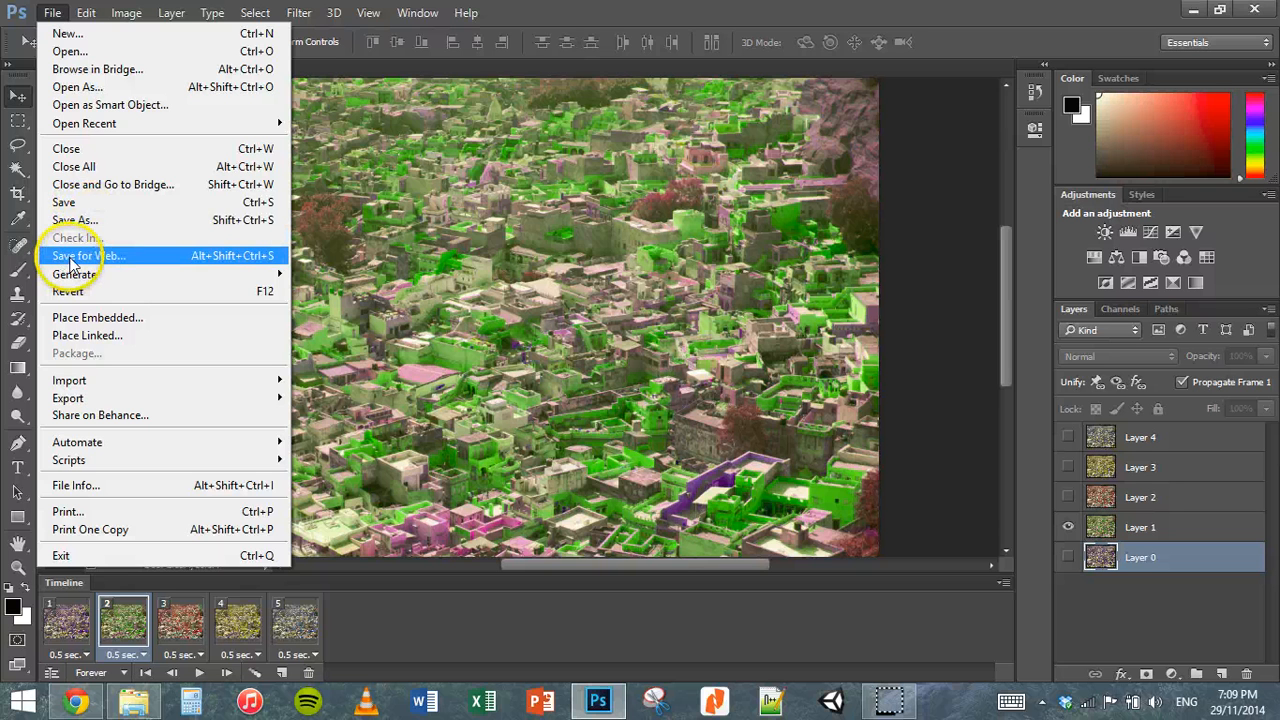
left_click(122, 256)
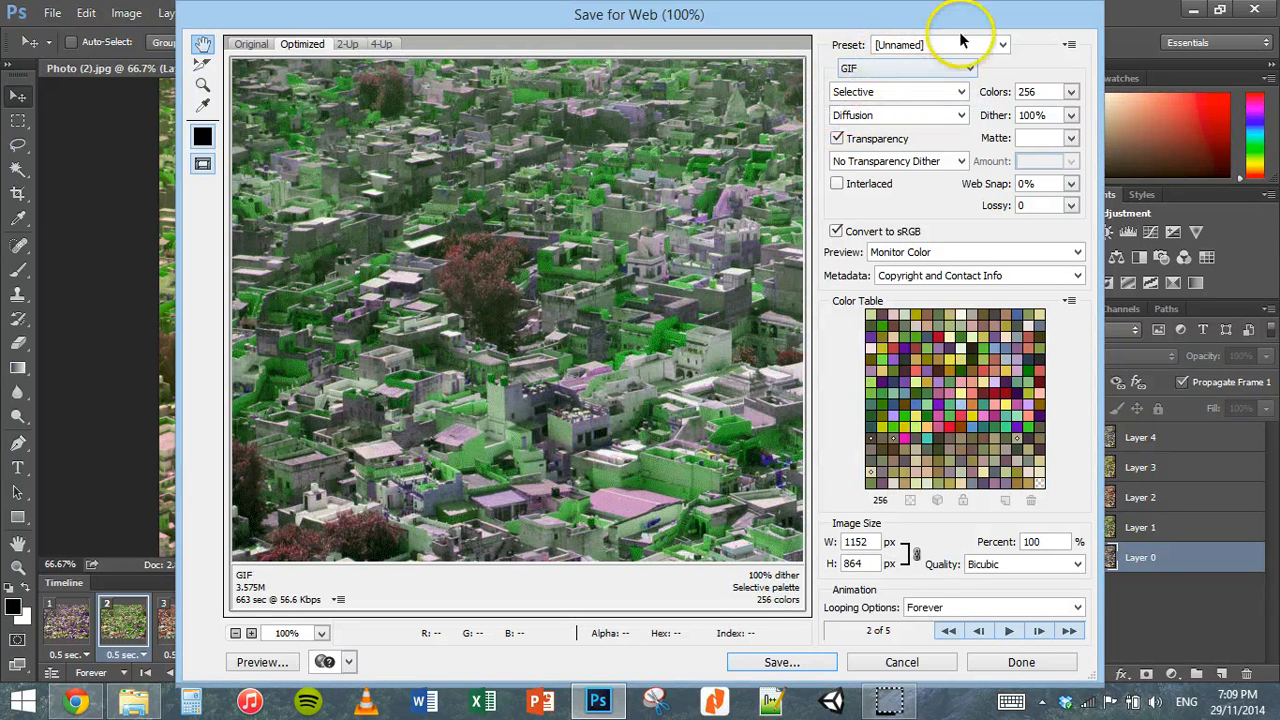
left_click(781, 662)
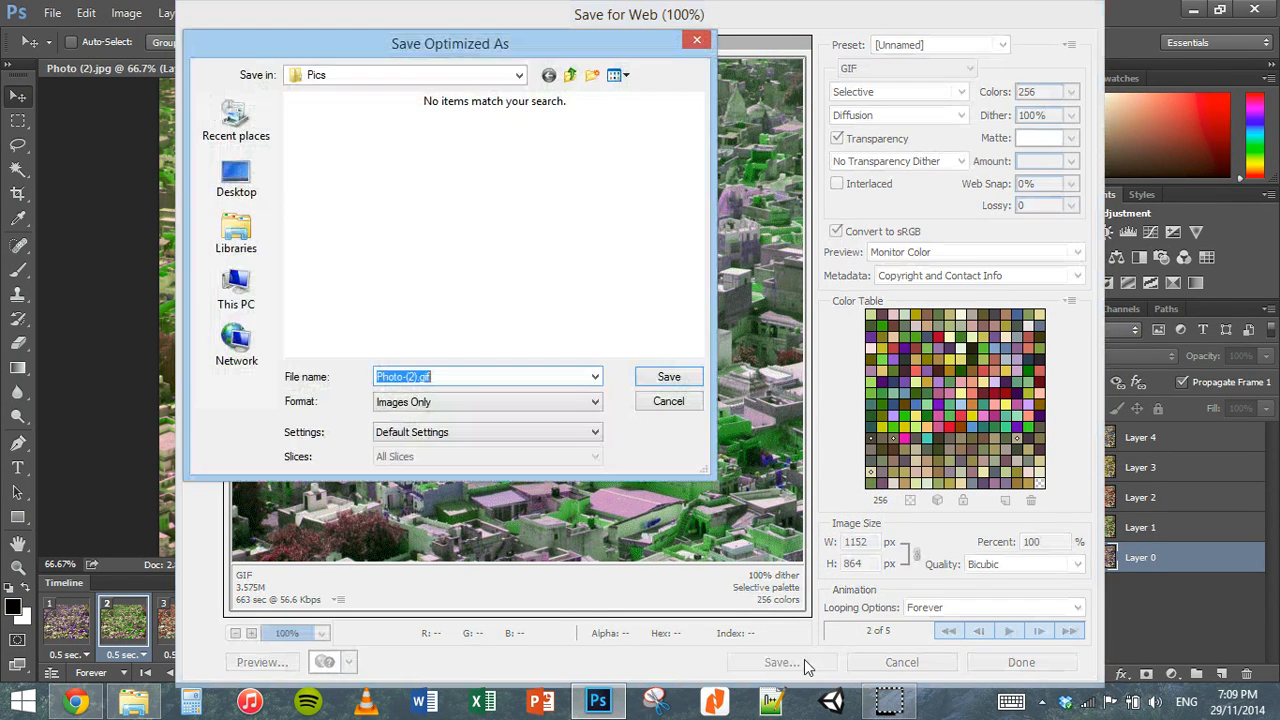
left_click(412, 377)
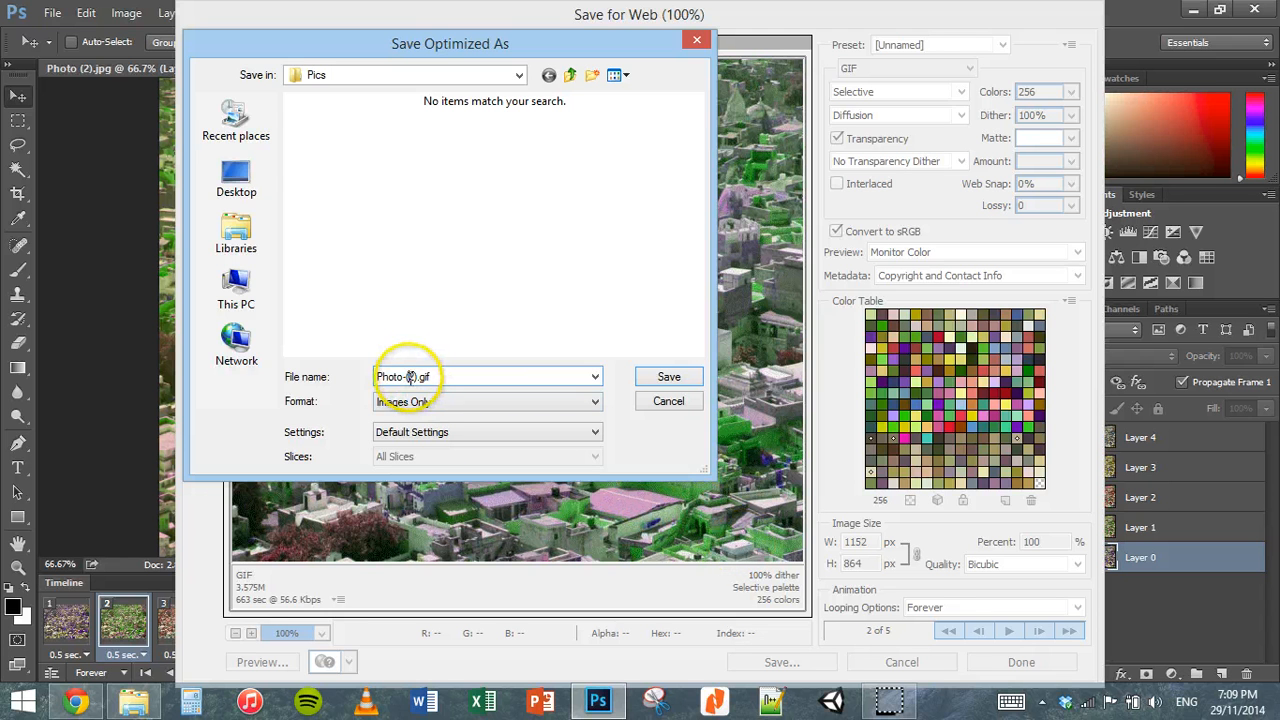
left_click_drag(421, 377, 337, 369)
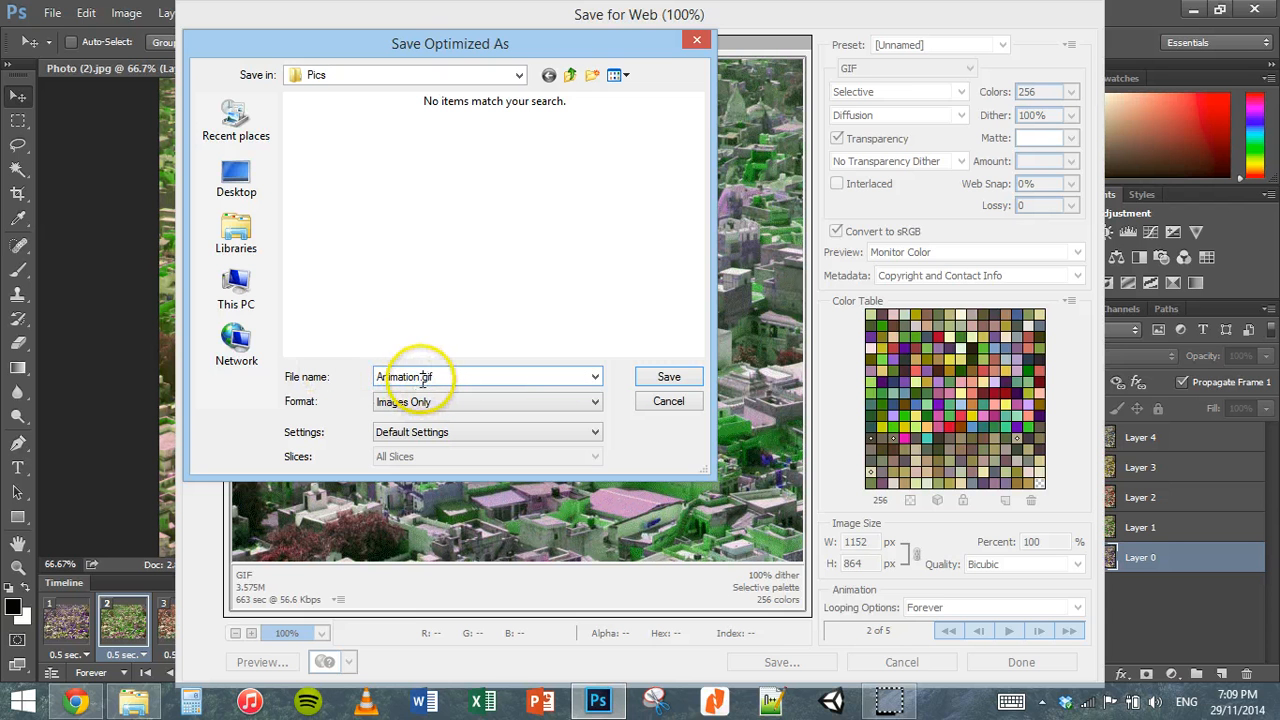
left_click(669, 378)
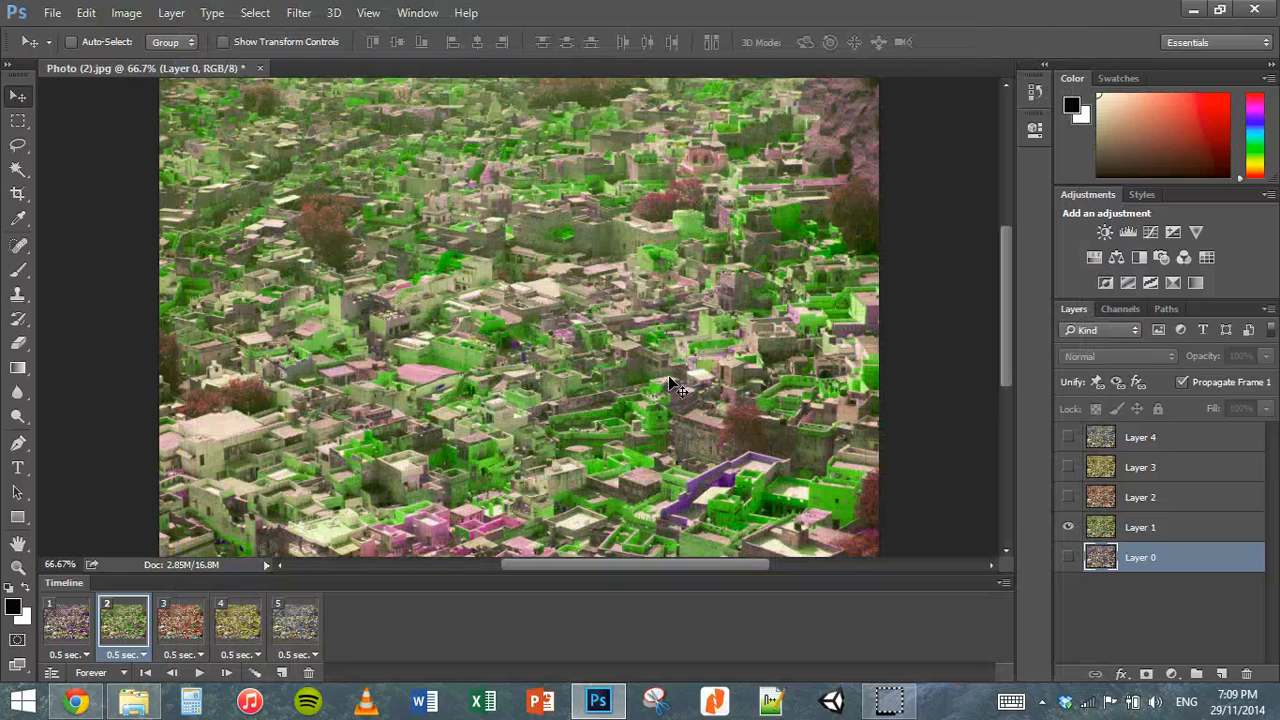
Step: Switch to File Explorer and open Animation.gif from the Pics folder to view the exported animation
left_click(134, 700)
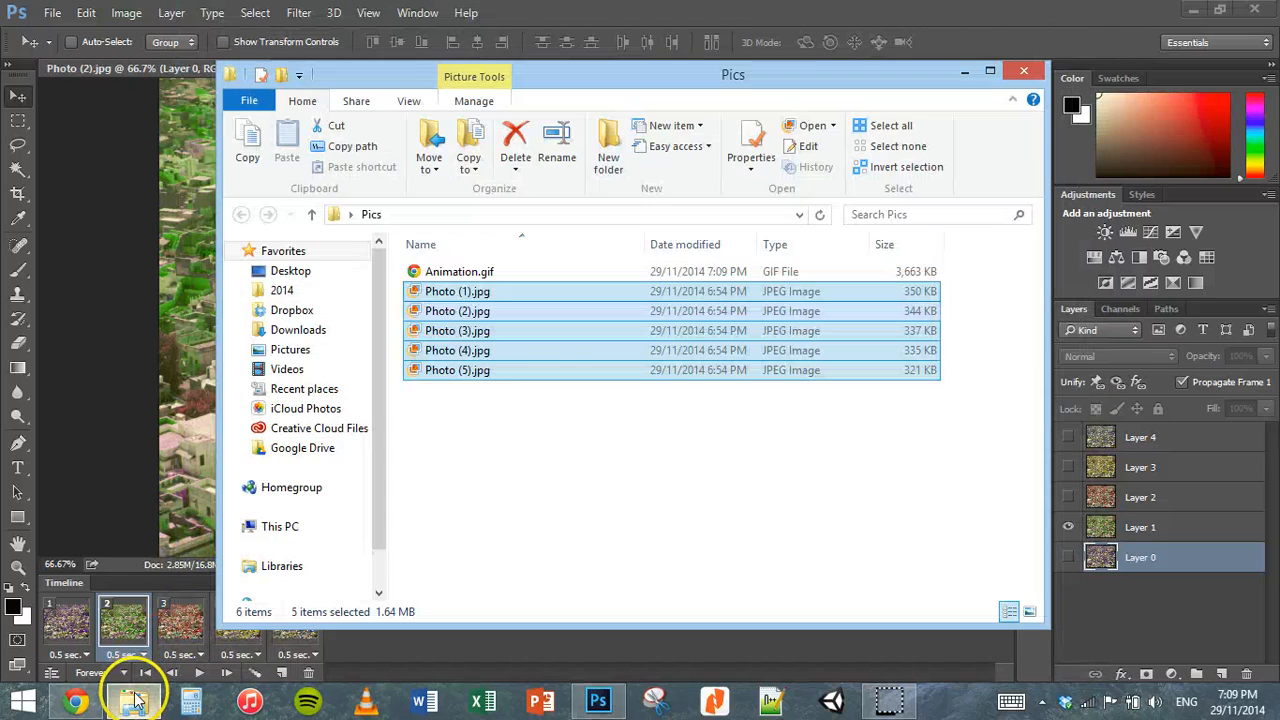
left_click(584, 447)
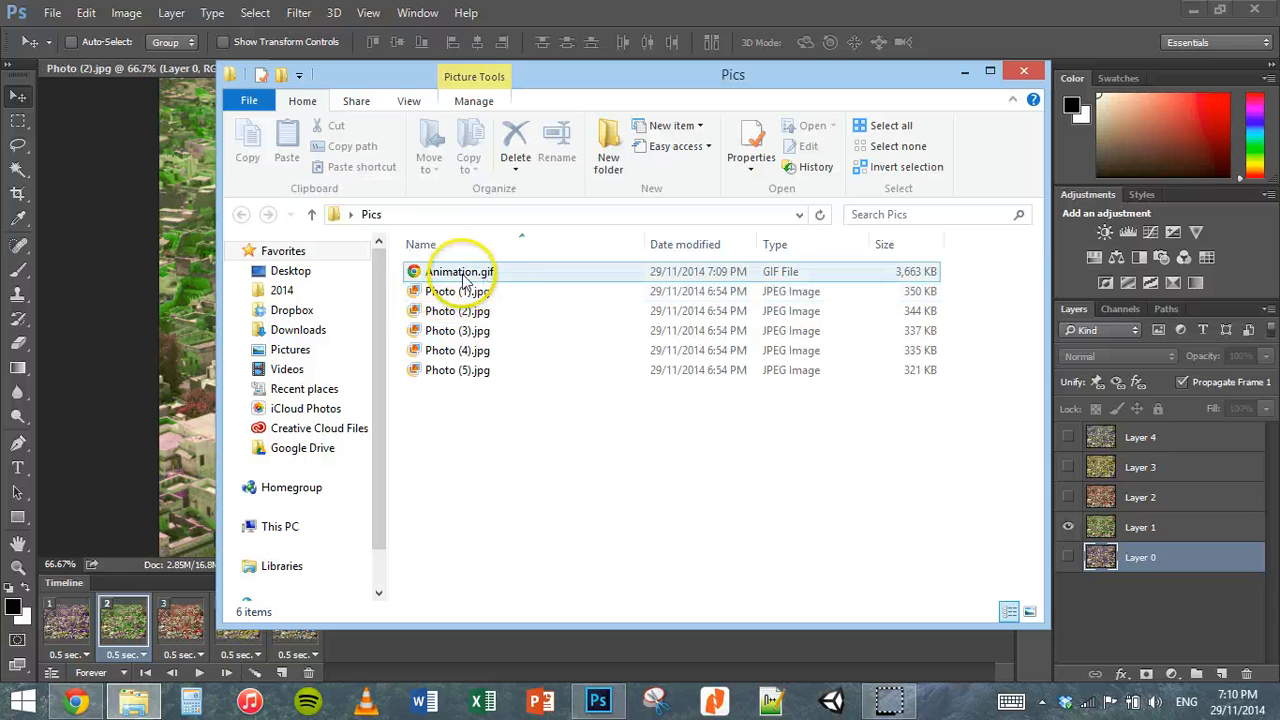
left_click(466, 276)
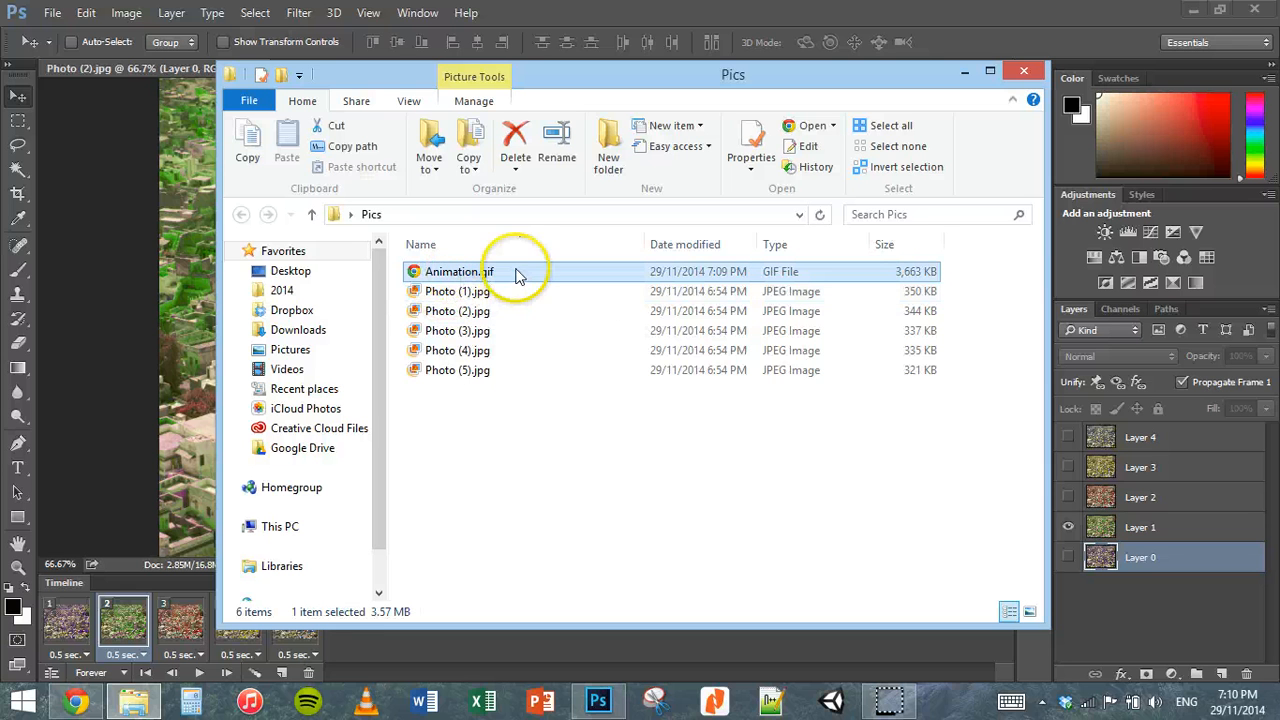
double_click(437, 281)
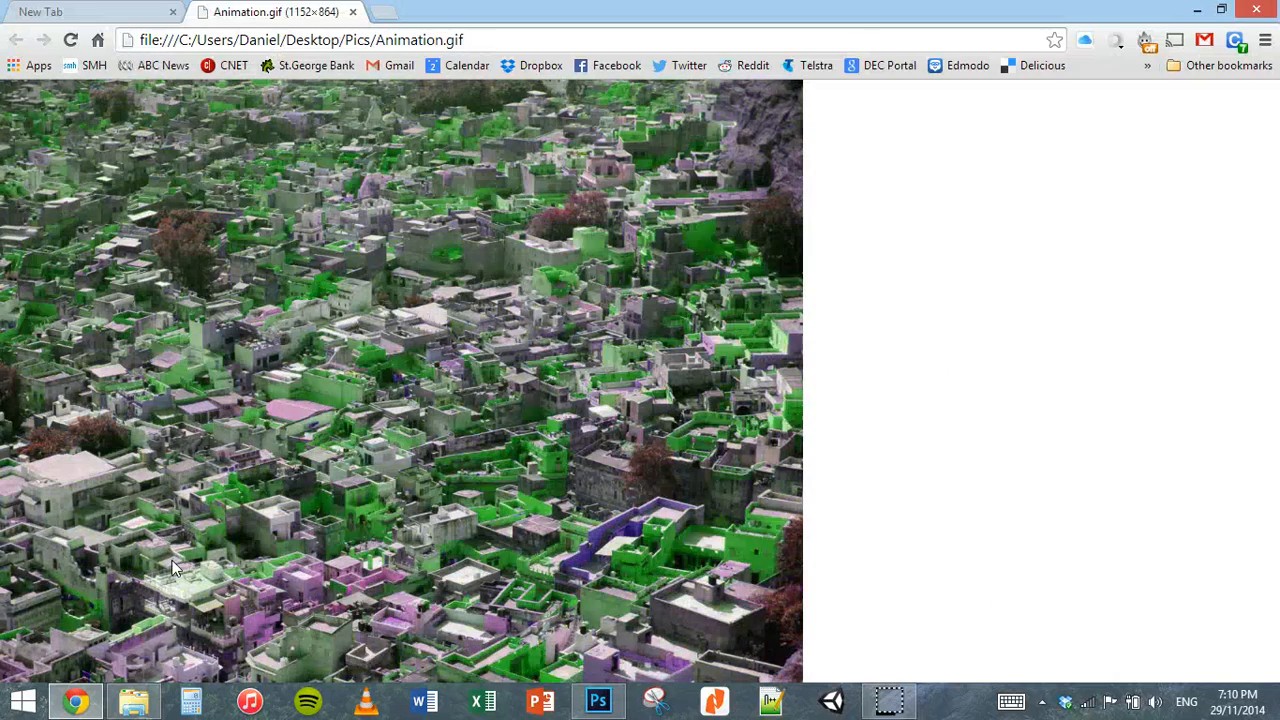